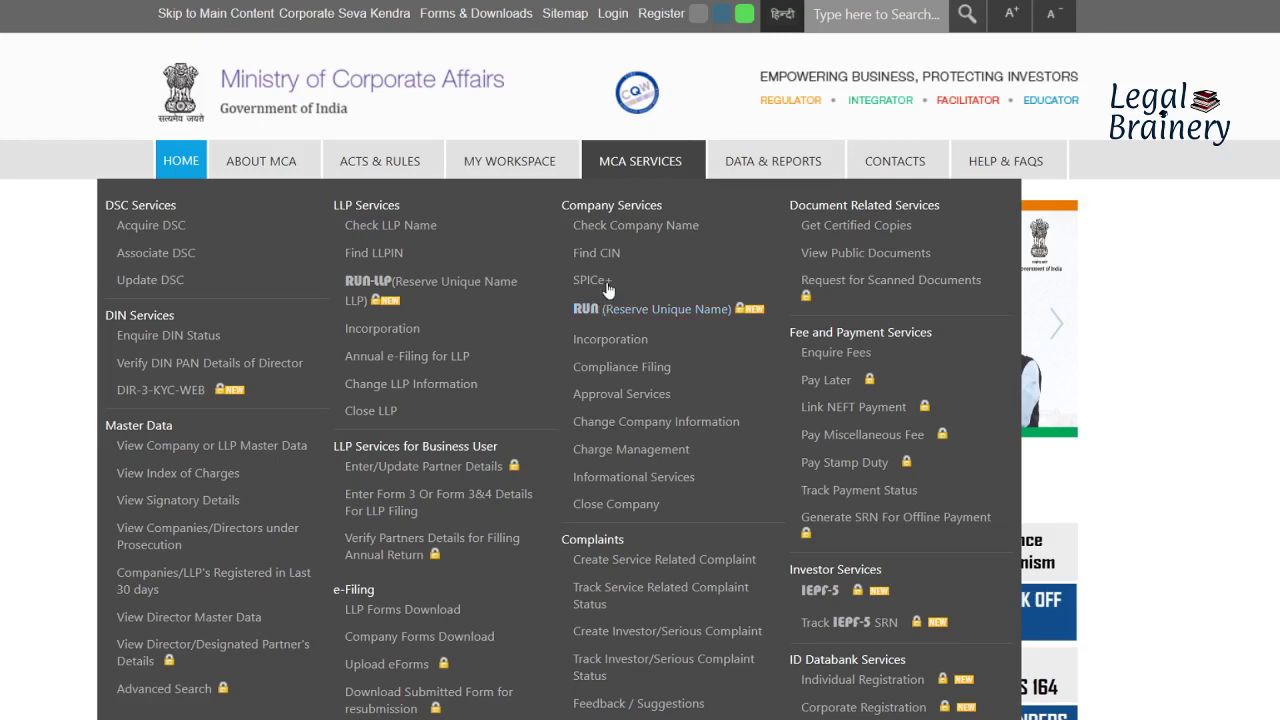
Step: Open the Check Company Name service and review its guidance on words prohibited under Section 4(2) & (3) and Rule 8
{"action": "left_click", "coordinate": [632, 228]}
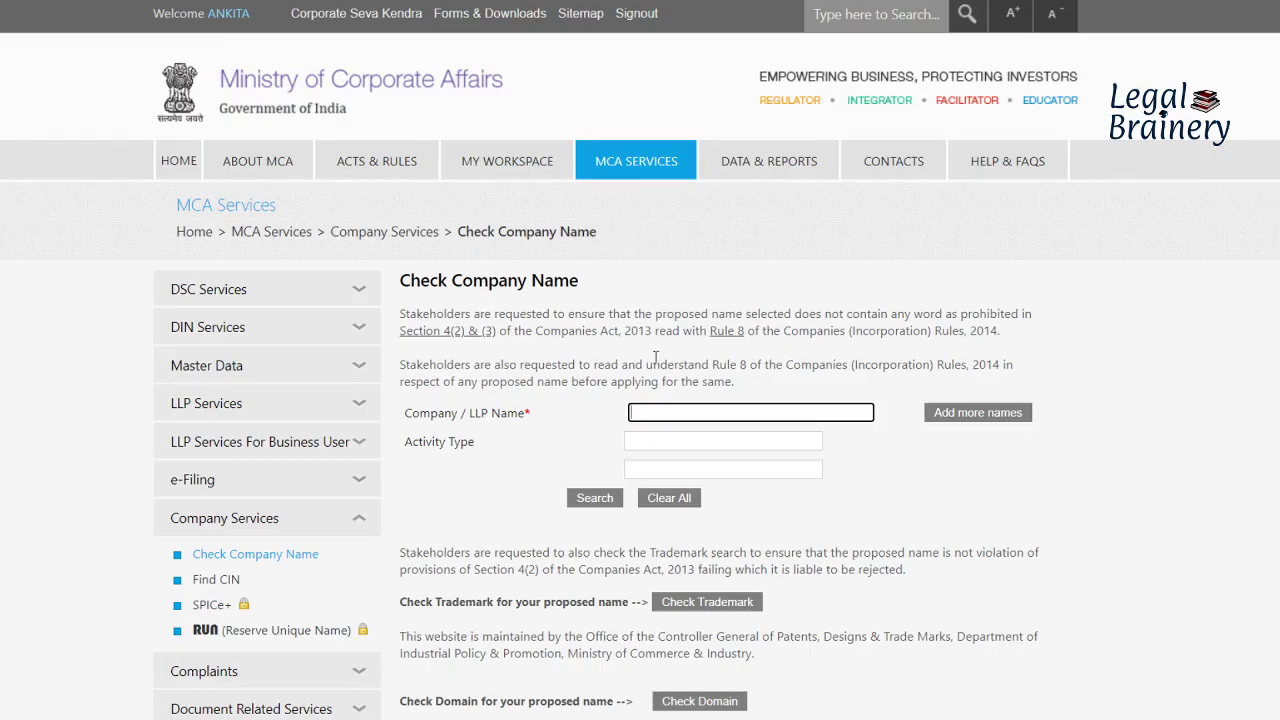
{"action": "scroll", "coordinate": [676, 398], "scroll_direction": "down", "scroll_amount": 1}
{"action": "scroll", "coordinate": [676, 398], "scroll_direction": "down", "scroll_amount": 1}
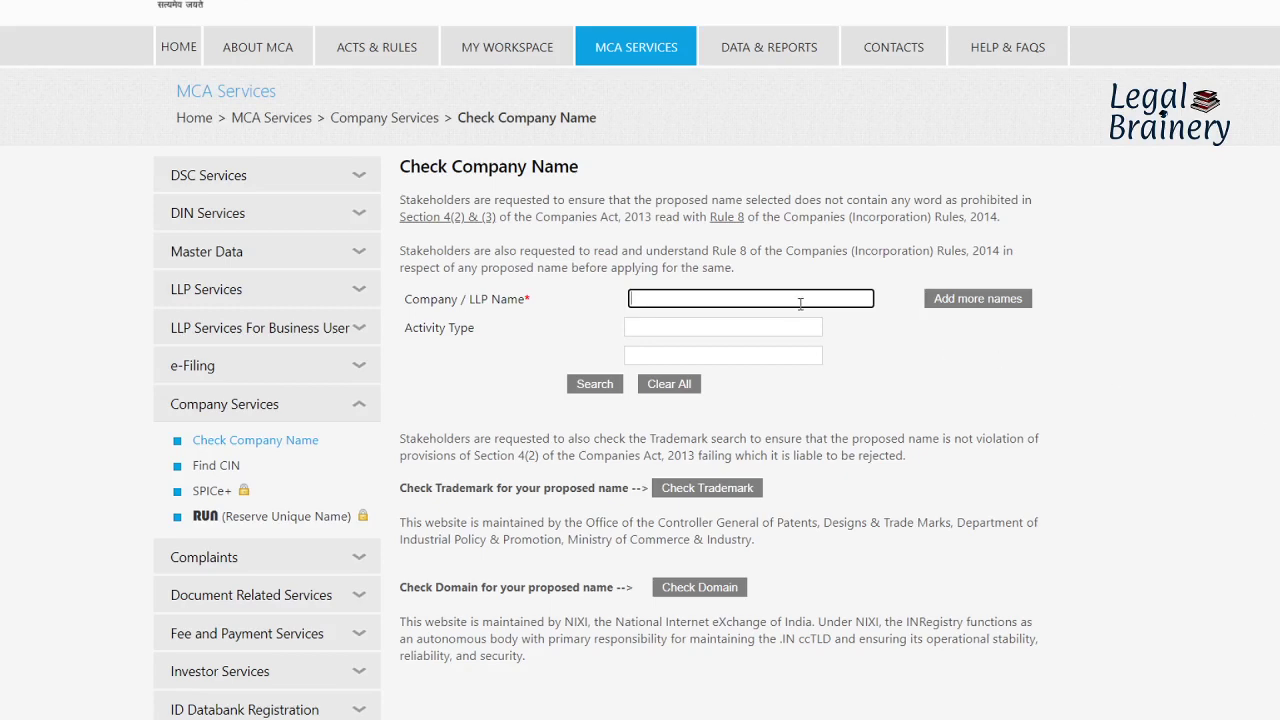
{"action": "left_click_drag", "start_coordinate": [399, 201], "coordinate": [1008, 230]}
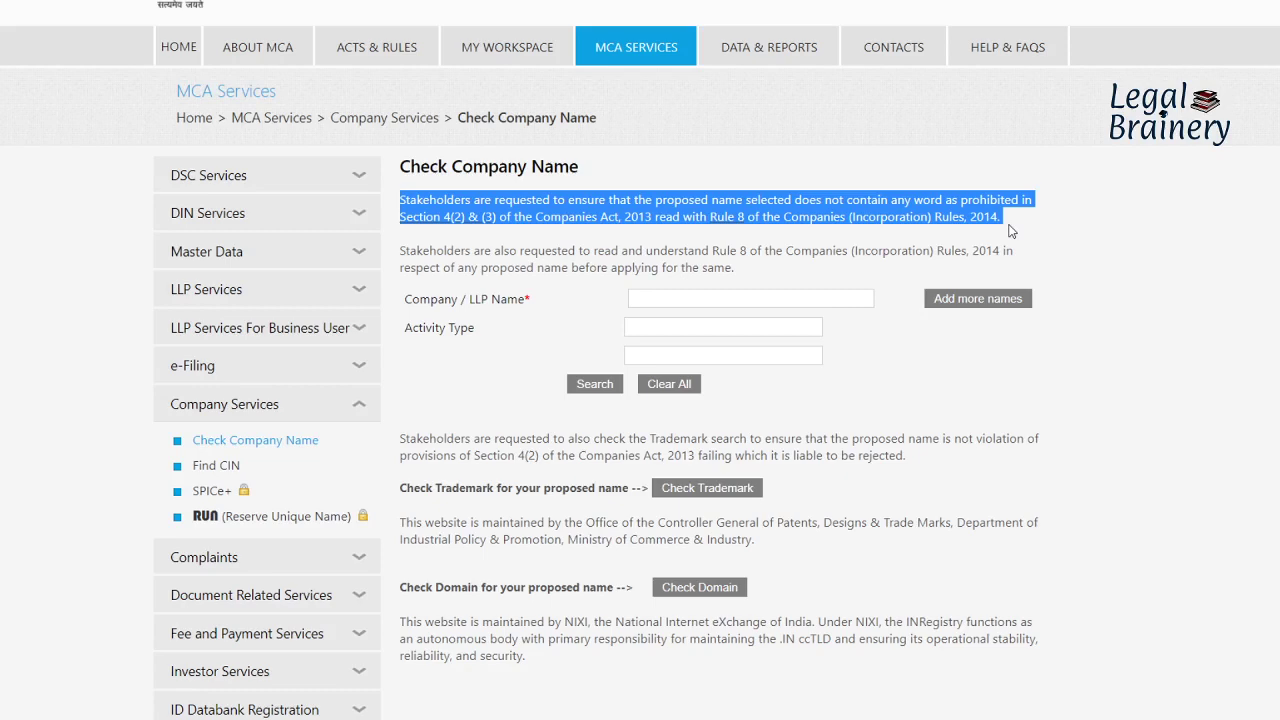
{"action": "scroll", "coordinate": [1010, 230], "scroll_direction": "down", "scroll_amount": 4}
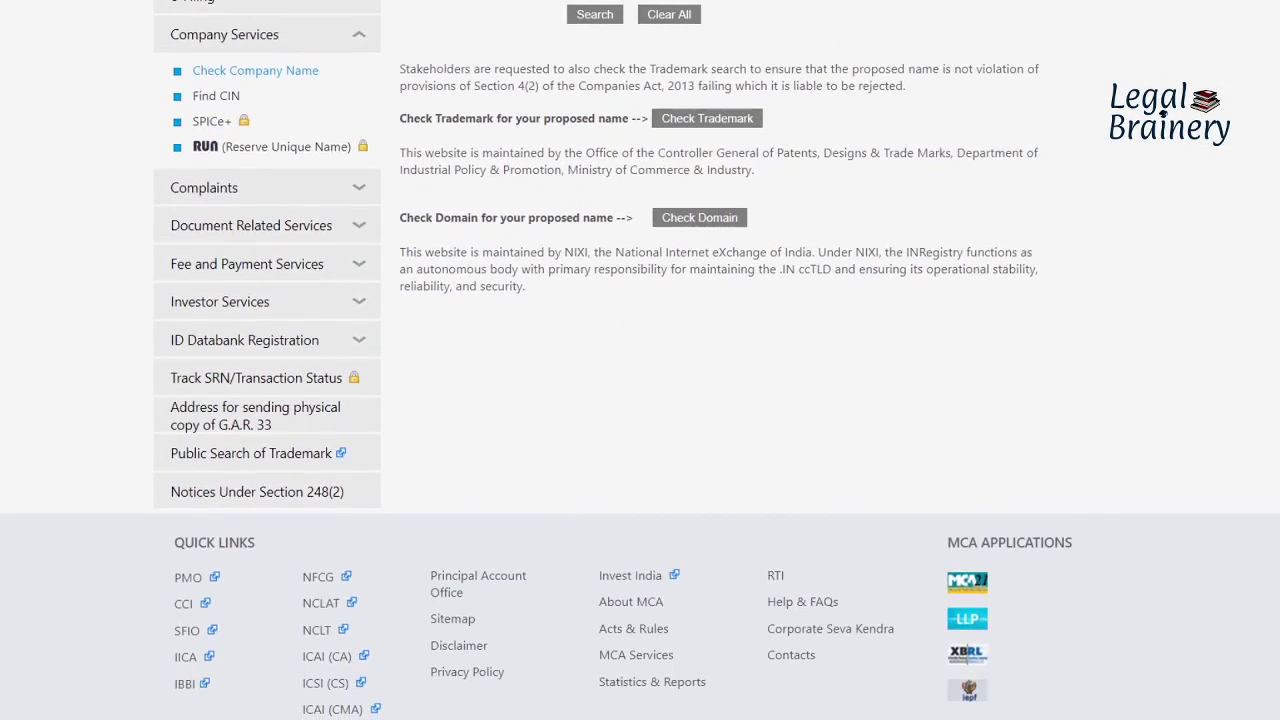
{"action": "scroll", "coordinate": [1165, 173], "scroll_direction": "up", "scroll_amount": 3}
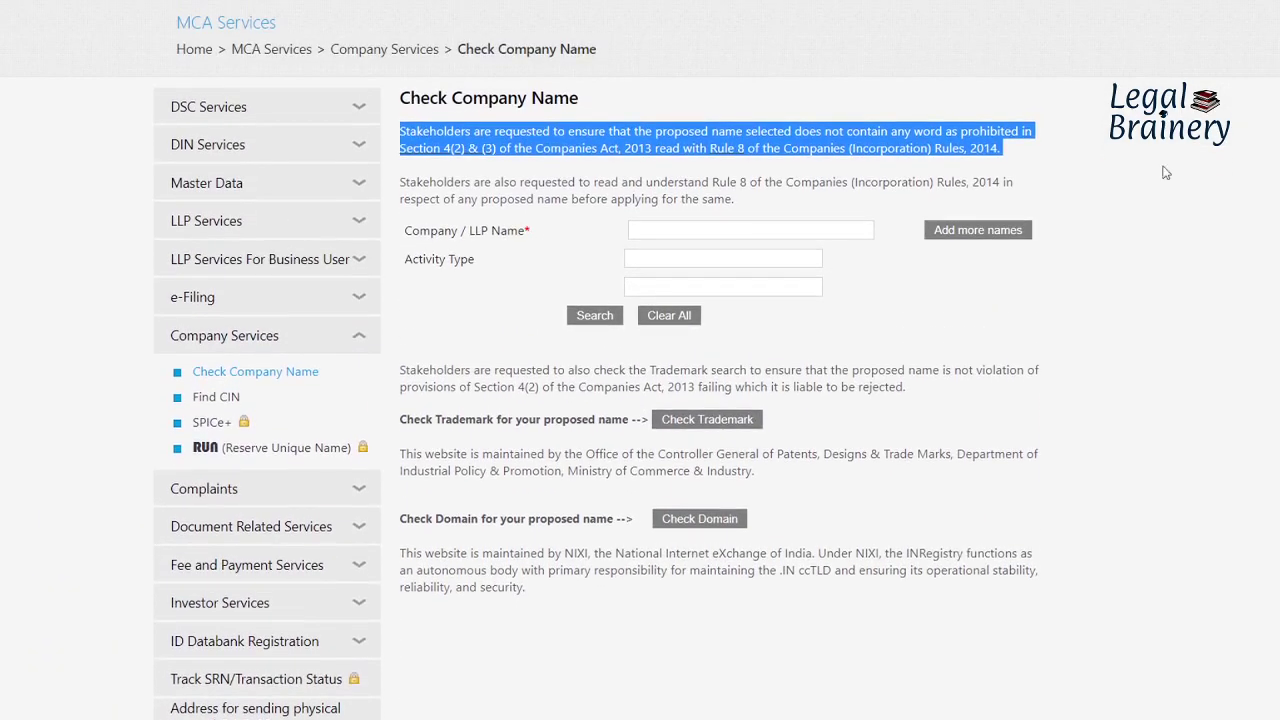
Step: Search the Company / LLP names for CRACKERS SPICE without an activity type and dismiss the result notice
{"action": "left_click", "coordinate": [664, 229]}
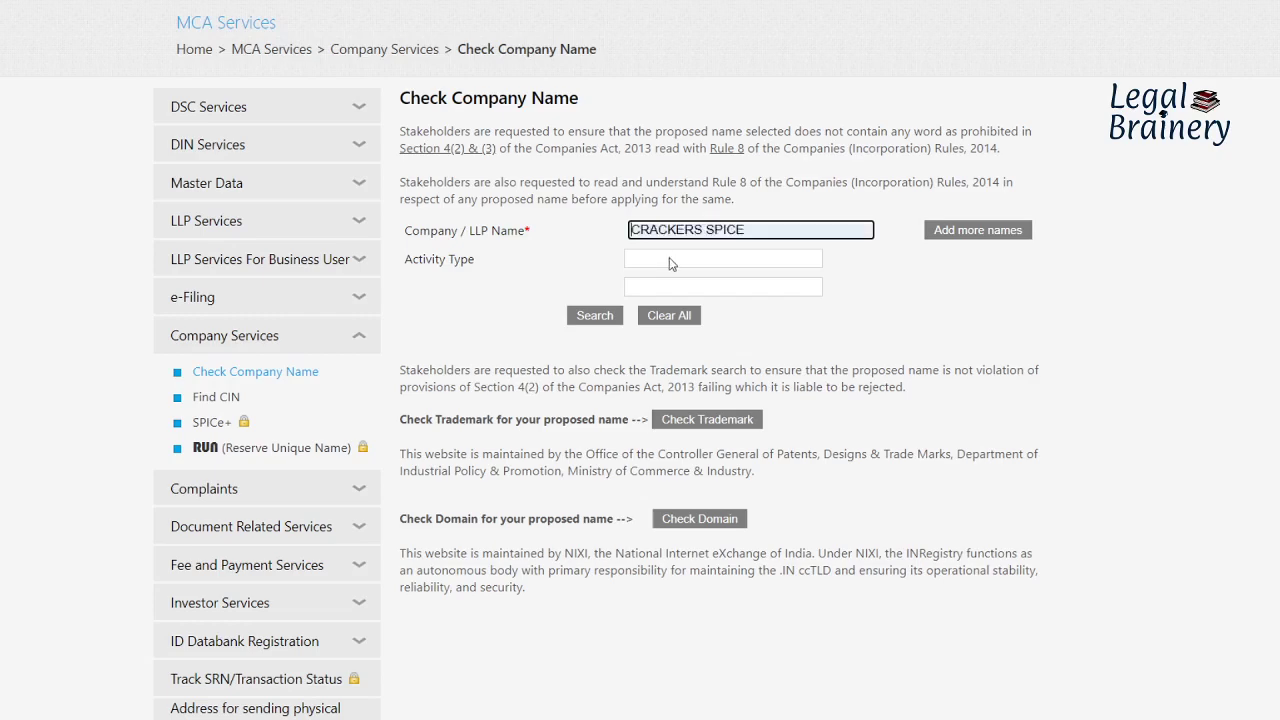
{"action": "left_click", "coordinate": [672, 258]}
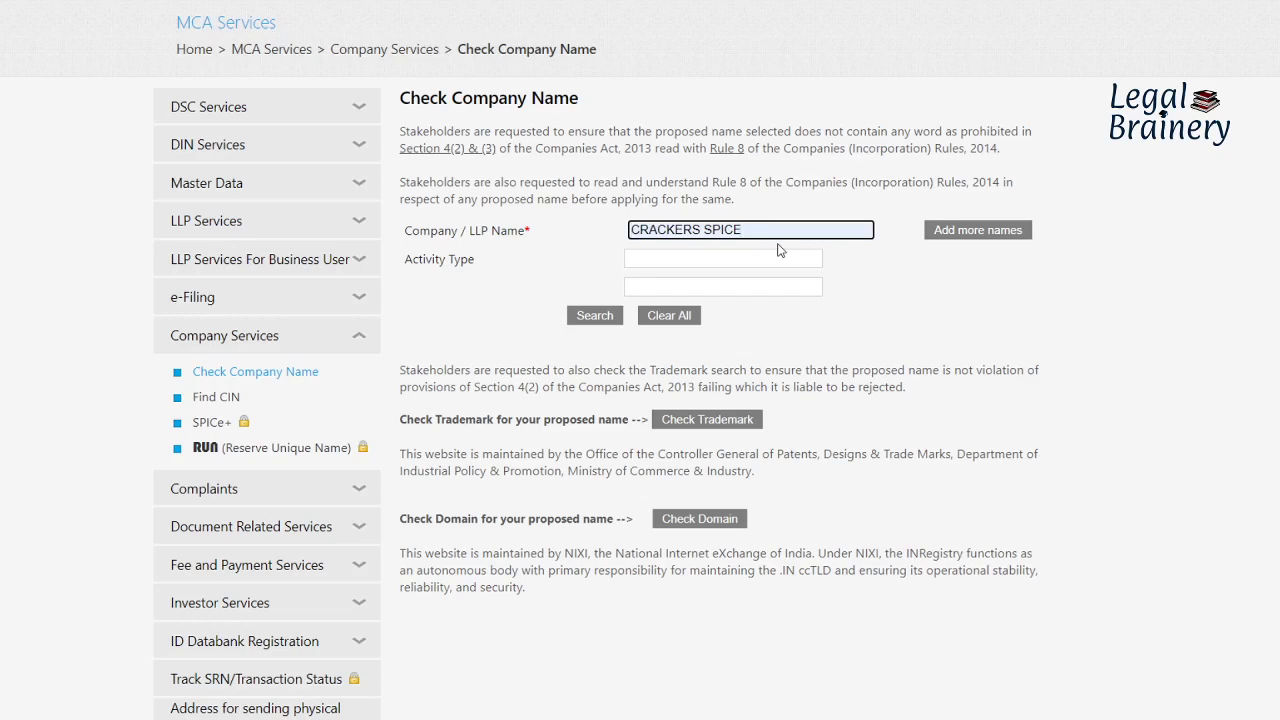
{"action": "left_click", "coordinate": [596, 316]}
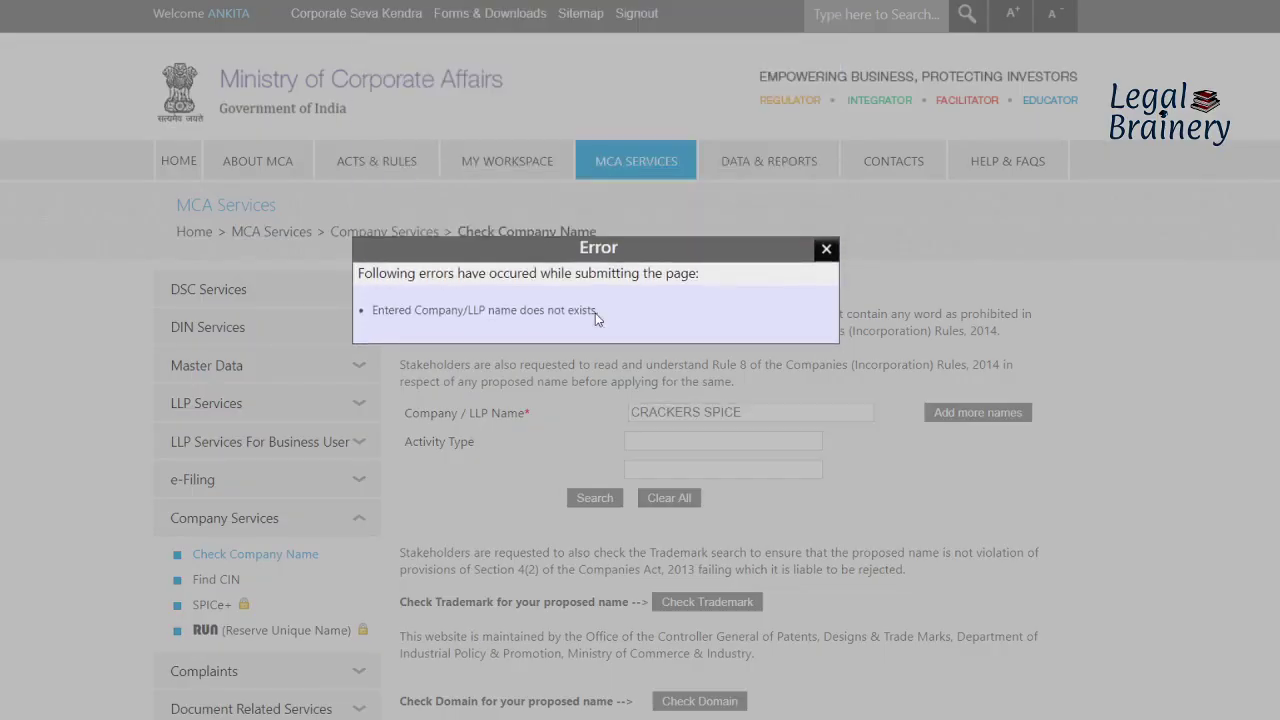
{"action": "left_click", "coordinate": [827, 250]}
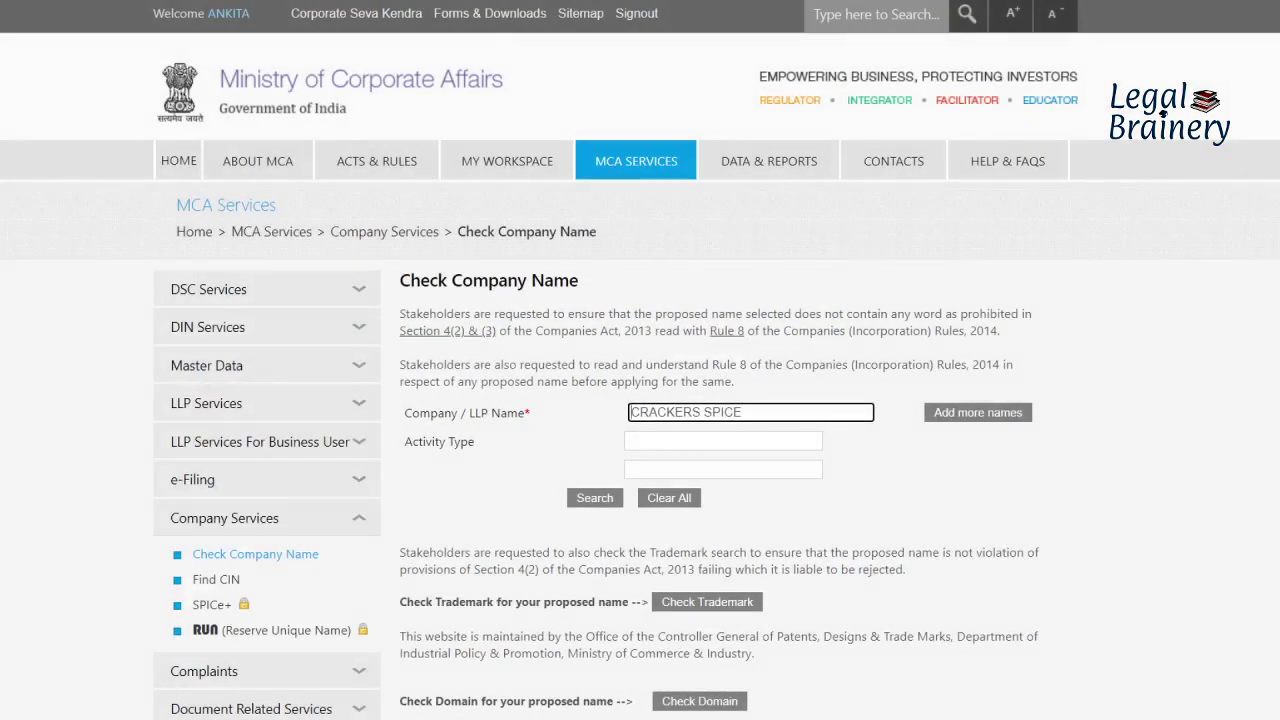
Step: View the public trademark search page for the proposed name, then return to the company name check
{"action": "scroll", "coordinate": [750, 450], "scroll_direction": "down", "scroll_amount": 3}
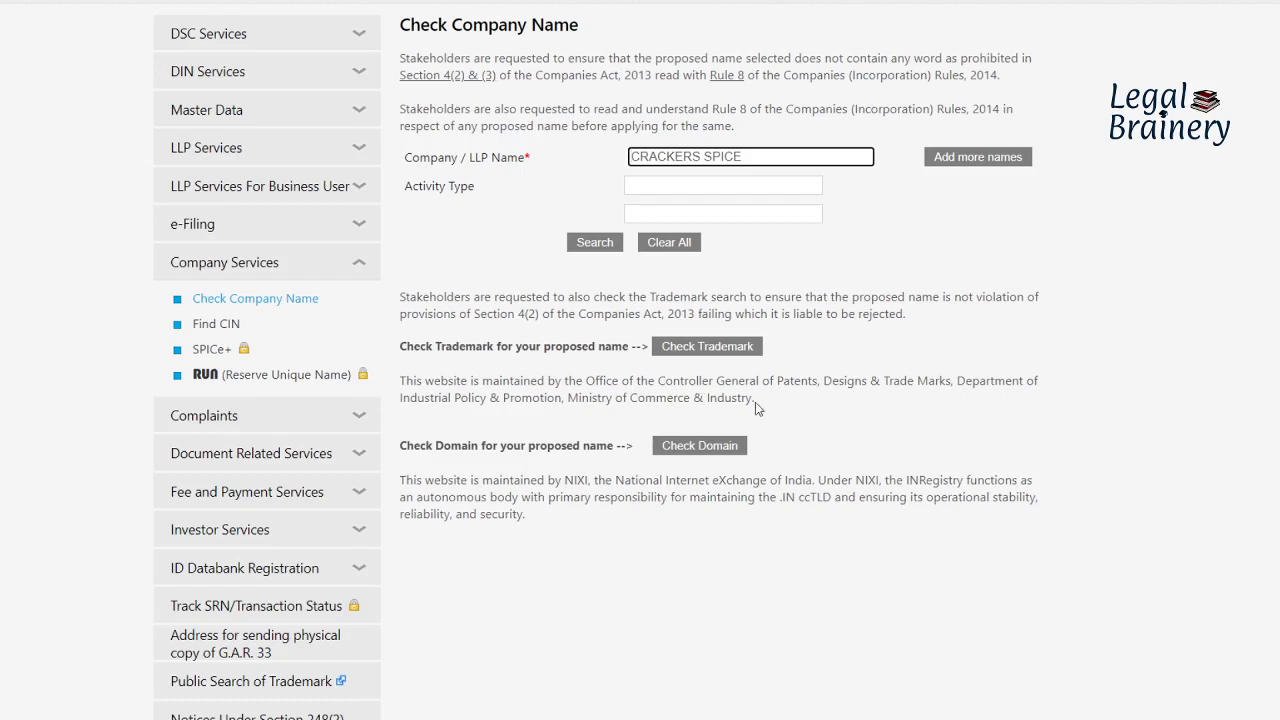
{"action": "left_click", "coordinate": [672, 352]}
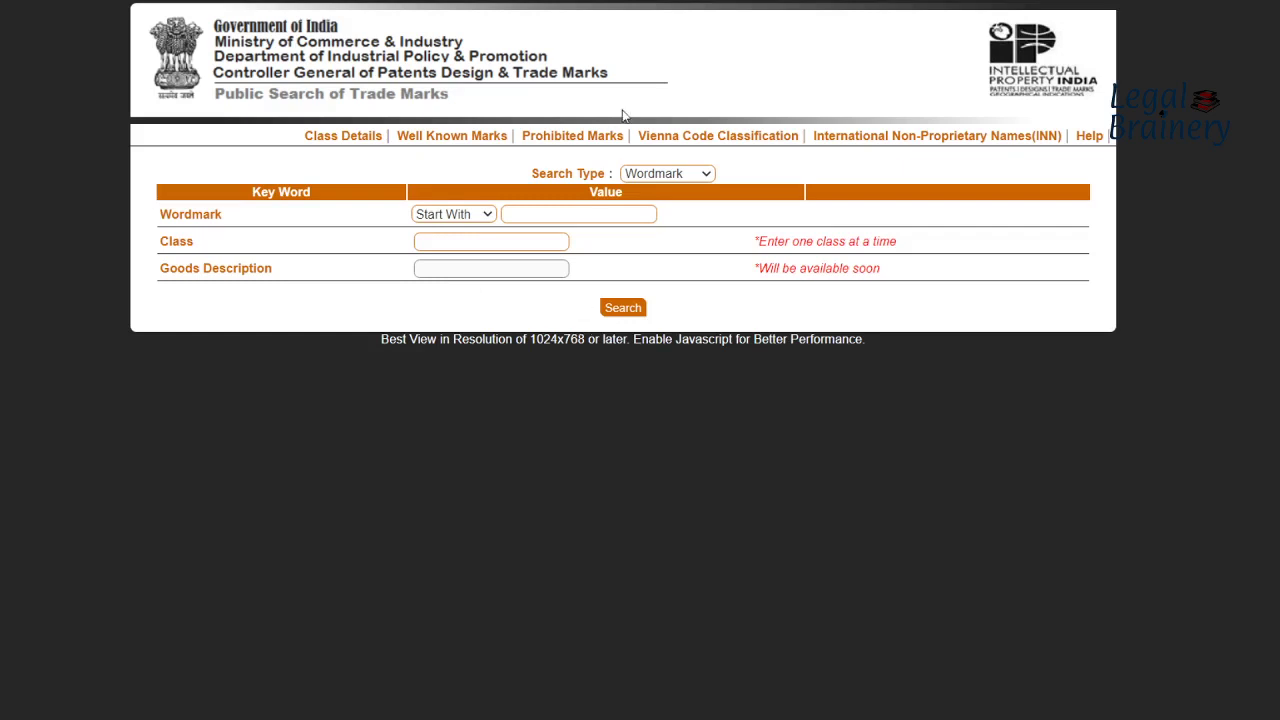
{"action": "key", "text": "ctrl+w"}
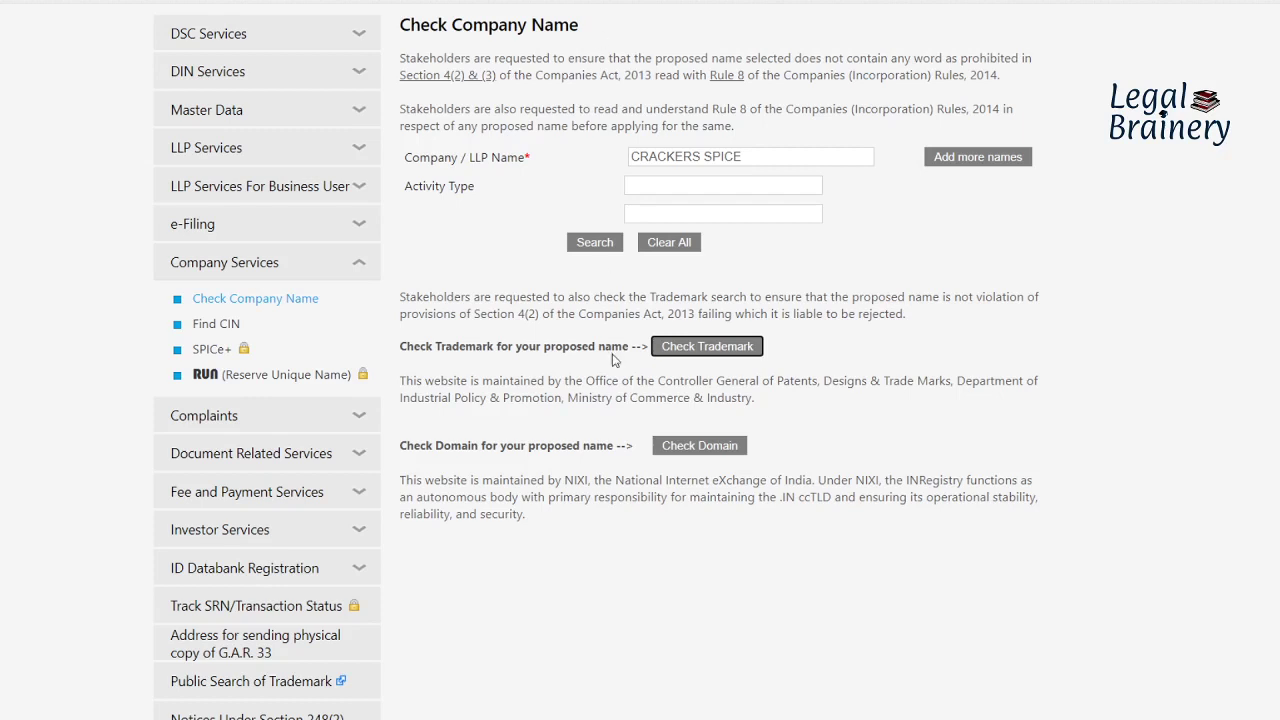
Step: Search the .IN registry for the domain "crackers spice" and return to the company name check
{"action": "left_click", "coordinate": [722, 446]}
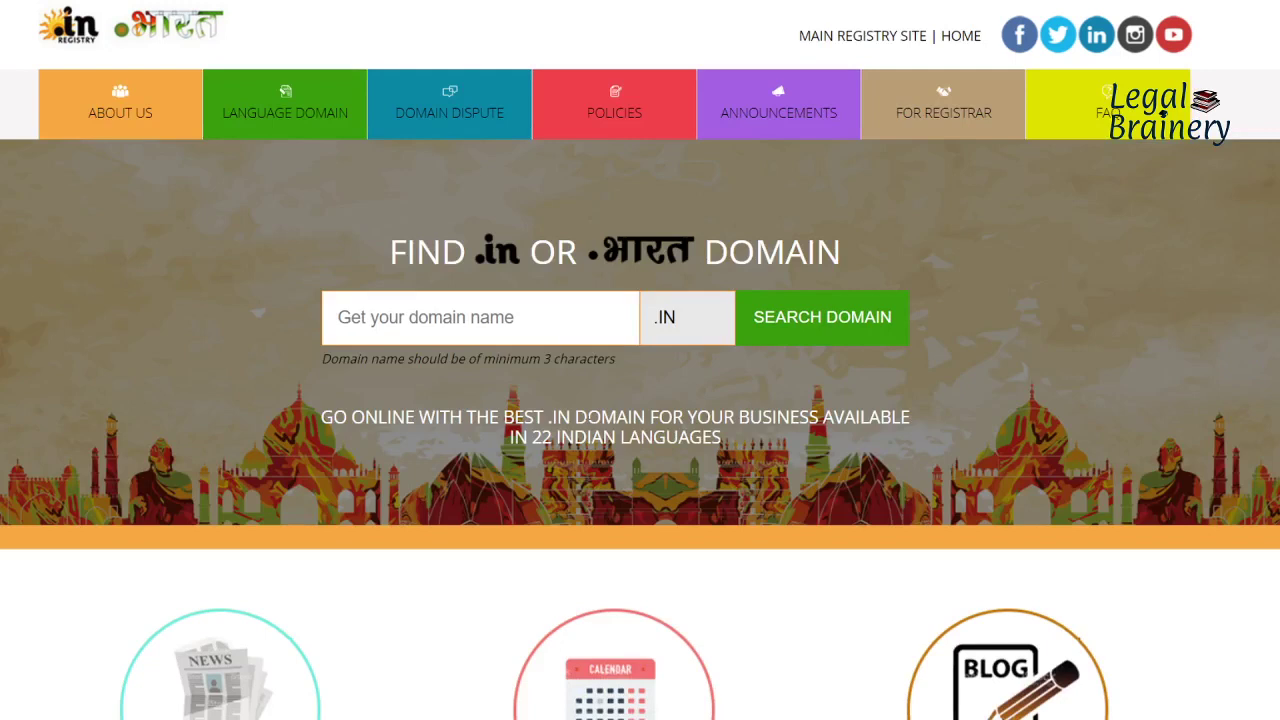
{"action": "left_click", "coordinate": [602, 326]}
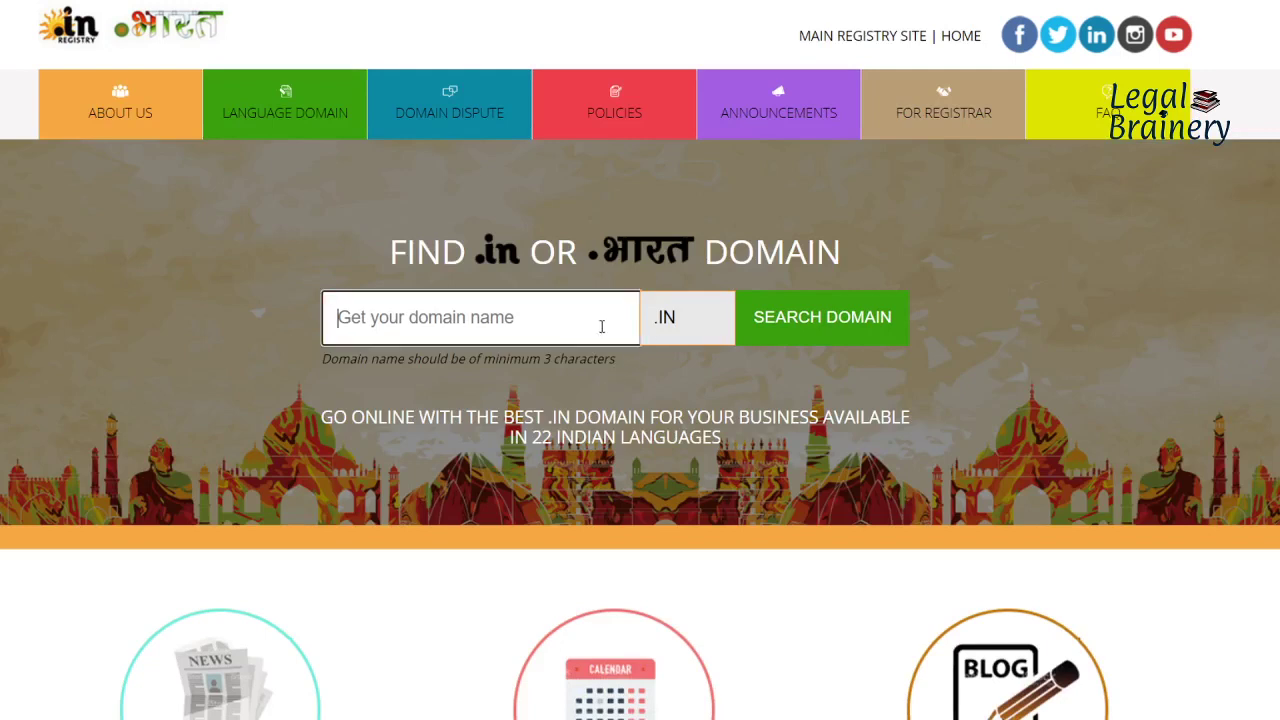
{"action": "type", "text": "cra"}
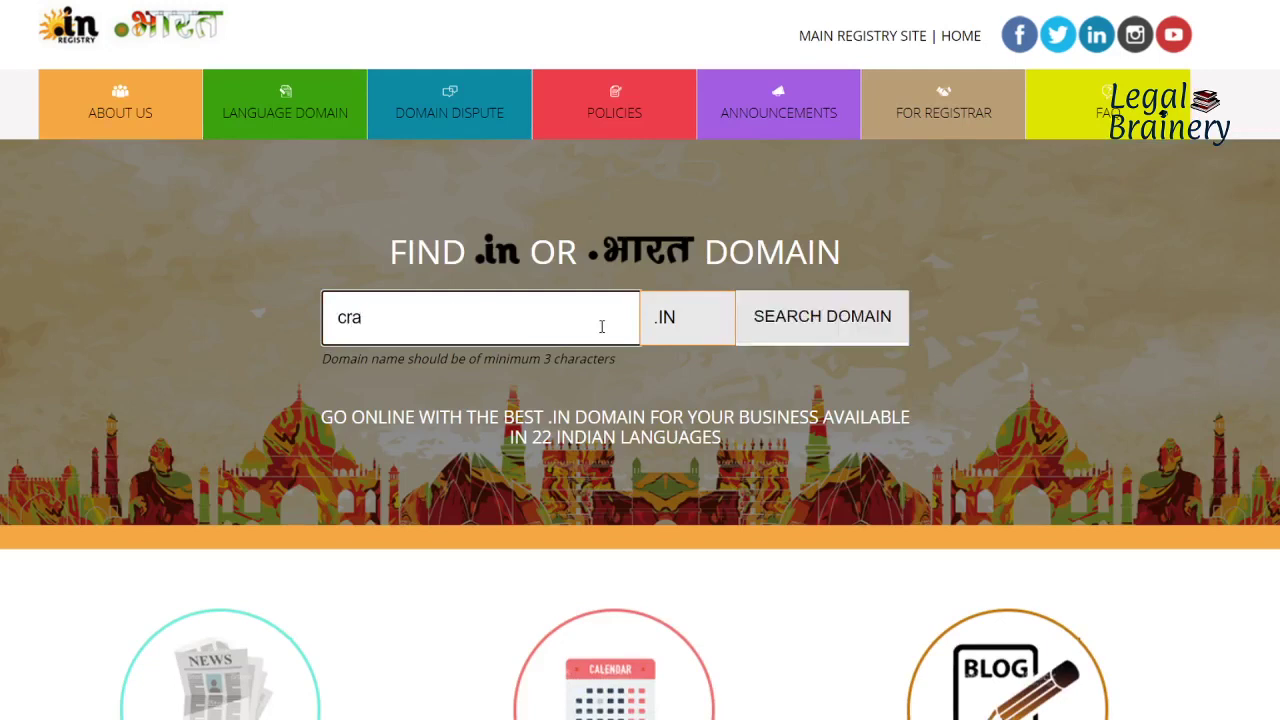
{"action": "type", "text": "ckers spice"}
{"action": "left_click", "coordinate": [808, 318]}
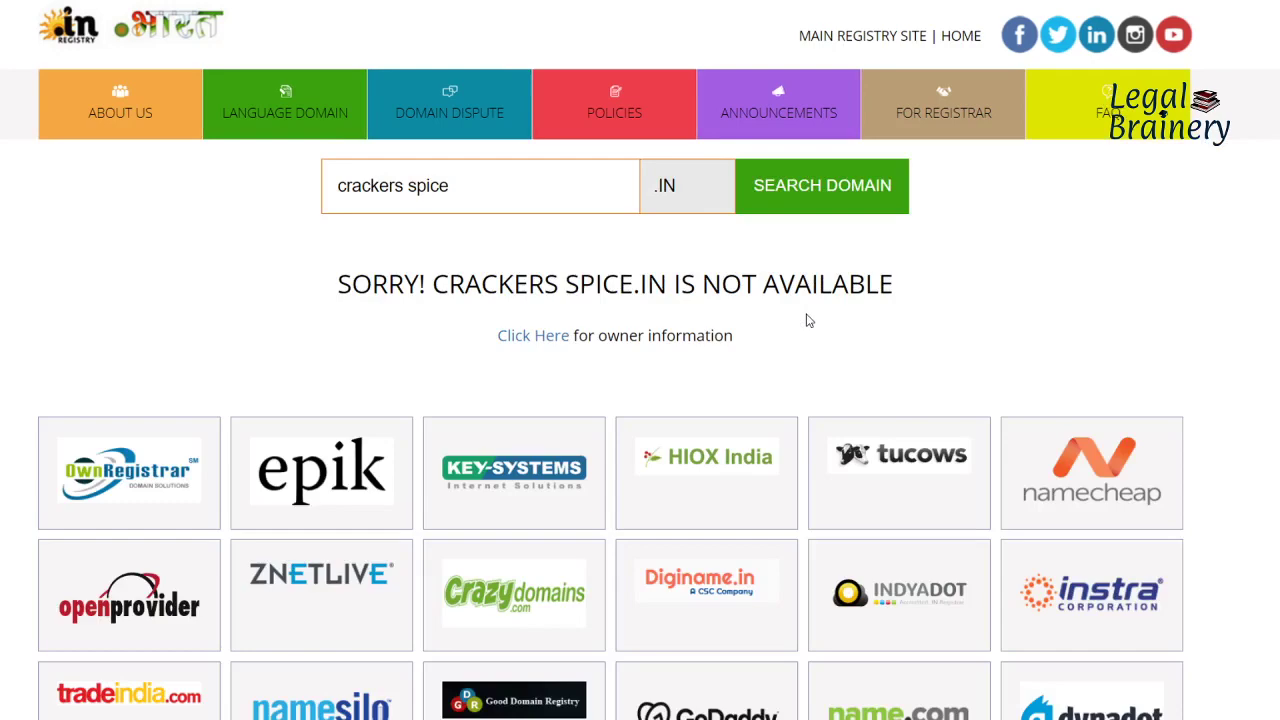
{"action": "key", "text": "ctrl+w"}
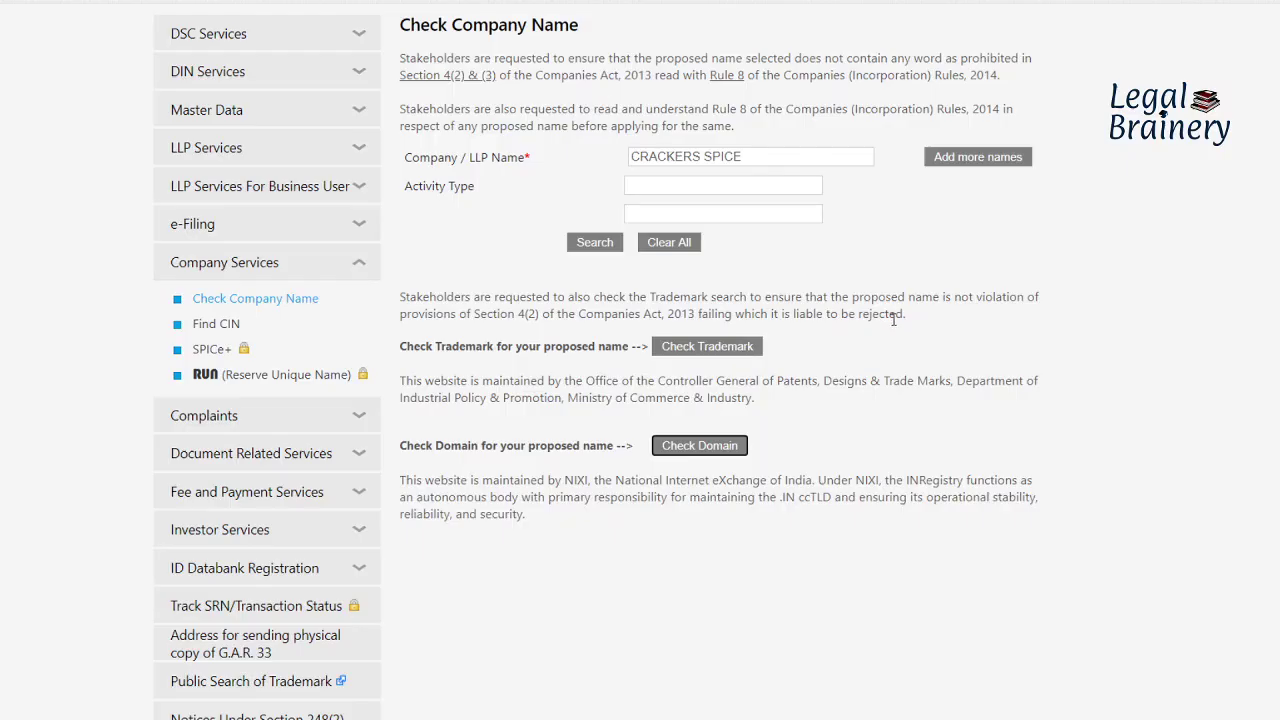
Step: Open the RUN (Reserve Unique Name) form for changing a company's name and go to its Company Details
{"action": "scroll", "coordinate": [640, 400], "scroll_direction": "up", "scroll_amount": 3}
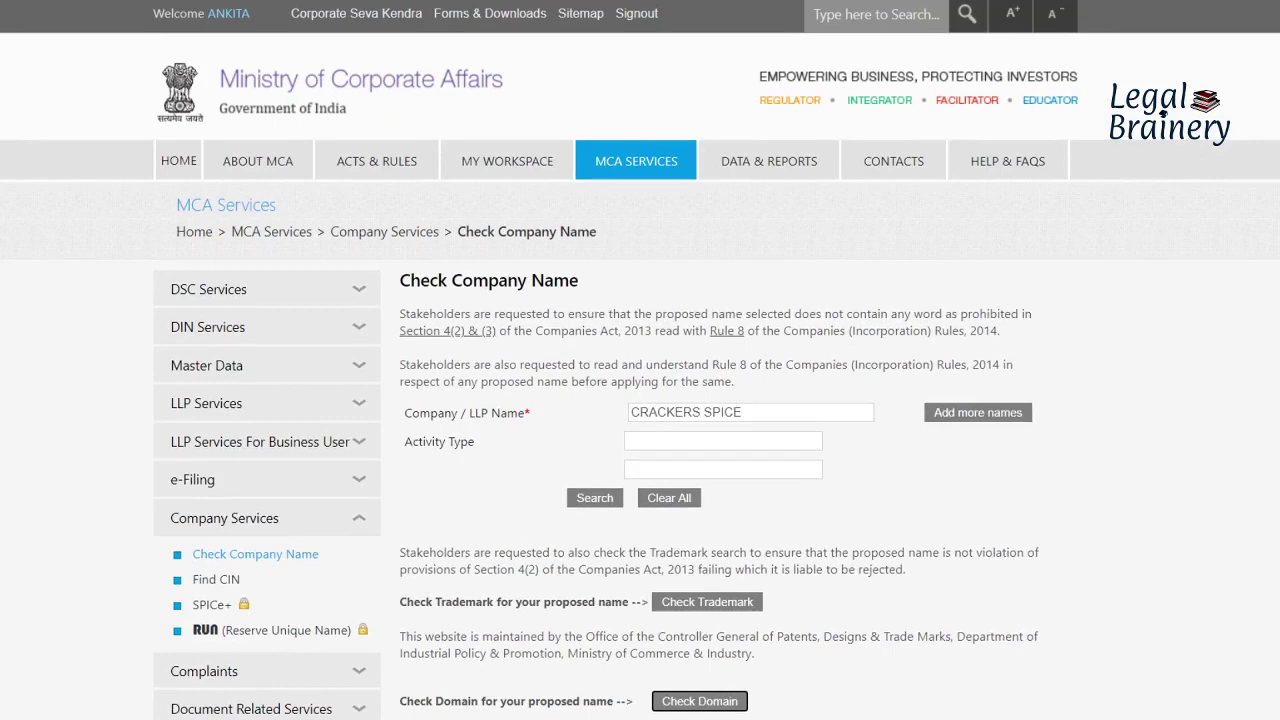
{"action": "mouse_move", "coordinate": [773, 184]}
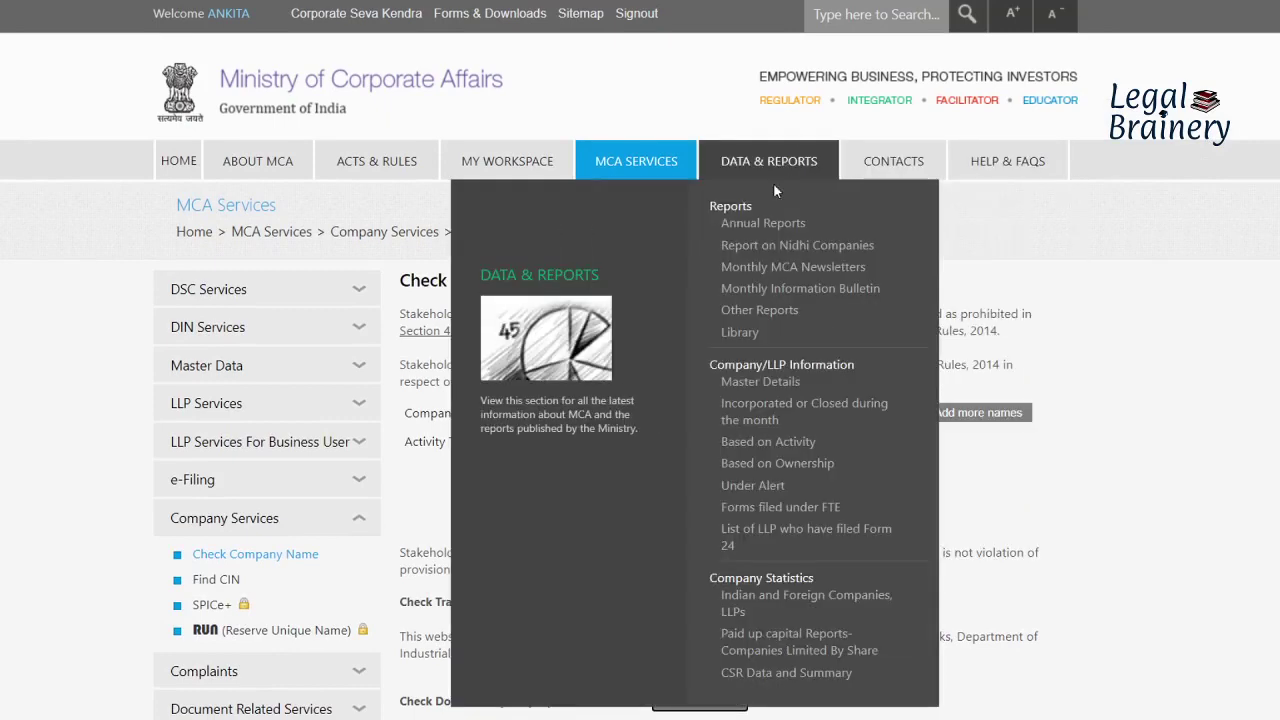
{"action": "left_click_drag", "start_coordinate": [405, 331], "coordinate": [800, 332]}
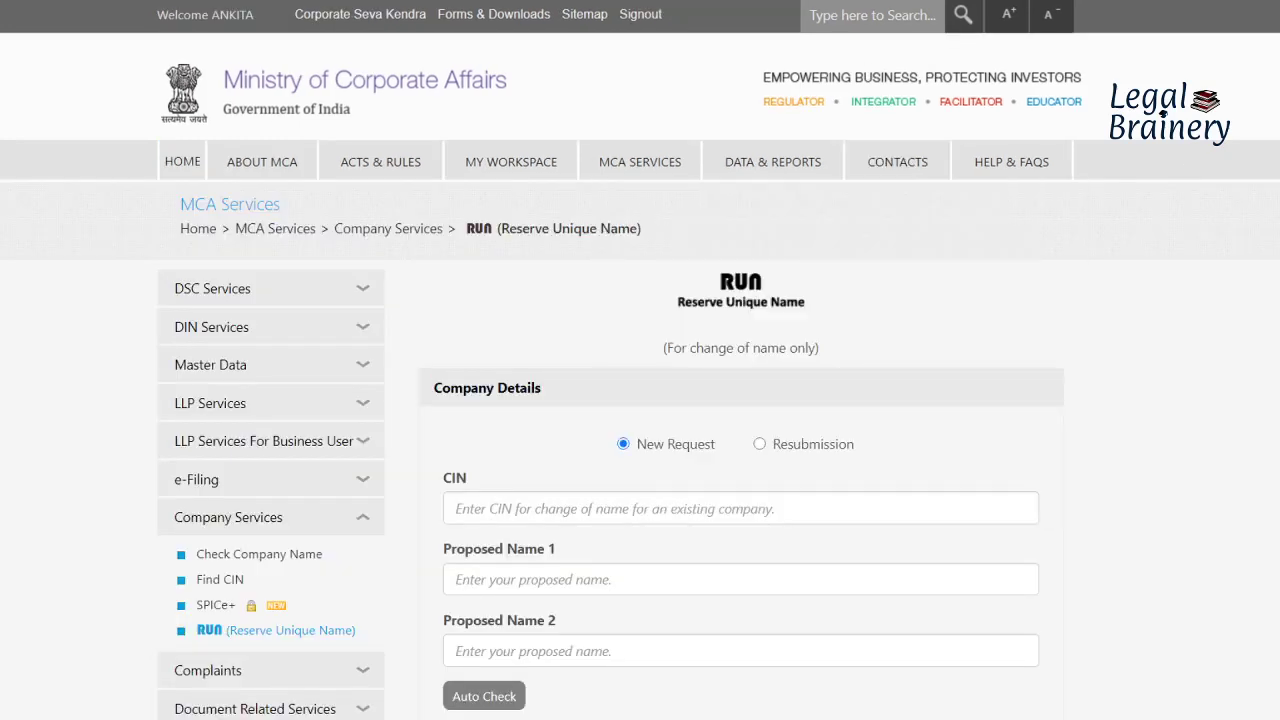
{"action": "scroll", "coordinate": [640, 400], "scroll_direction": "down", "scroll_amount": 2}
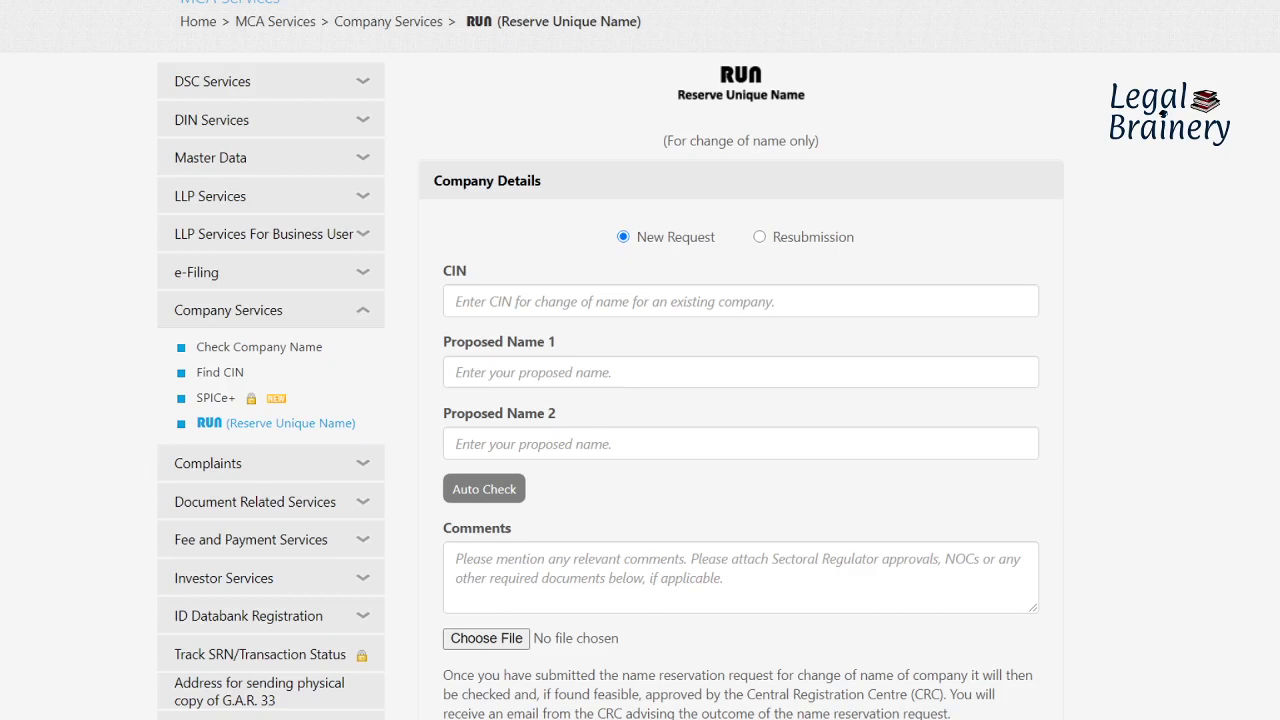
Step: Switch the RUN form to Resubmission to view its SRN field, return it to New Request, and dismiss the Rule 8 notices
{"action": "left_click", "coordinate": [759, 238]}
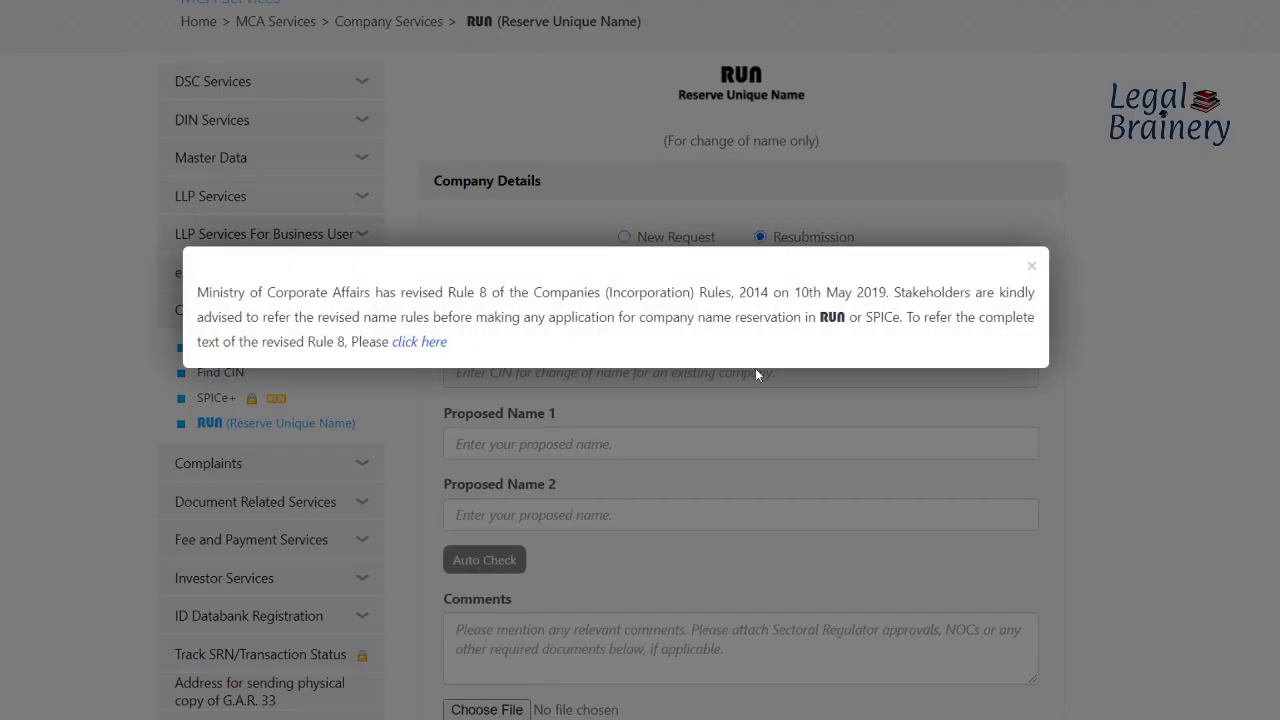
{"action": "left_click", "coordinate": [755, 368]}
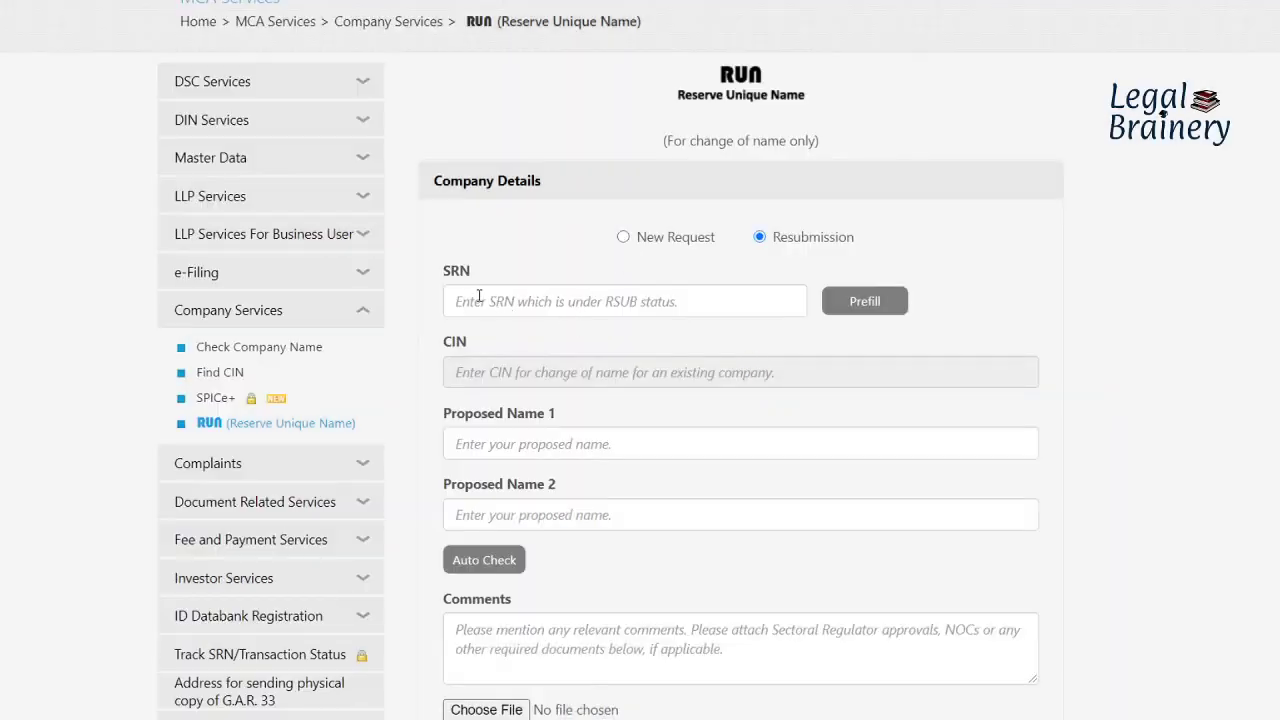
{"action": "double_click", "coordinate": [450, 276]}
{"action": "left_click", "coordinate": [624, 238]}
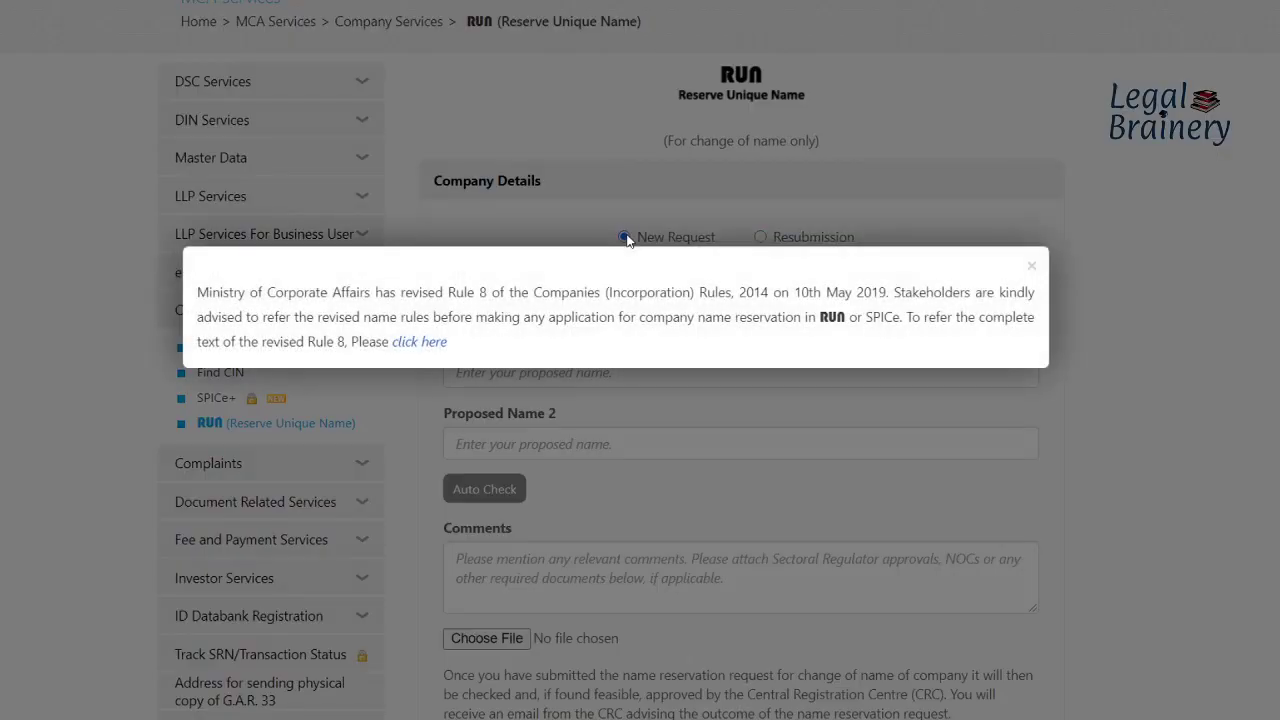
{"action": "left_click", "coordinate": [684, 386]}
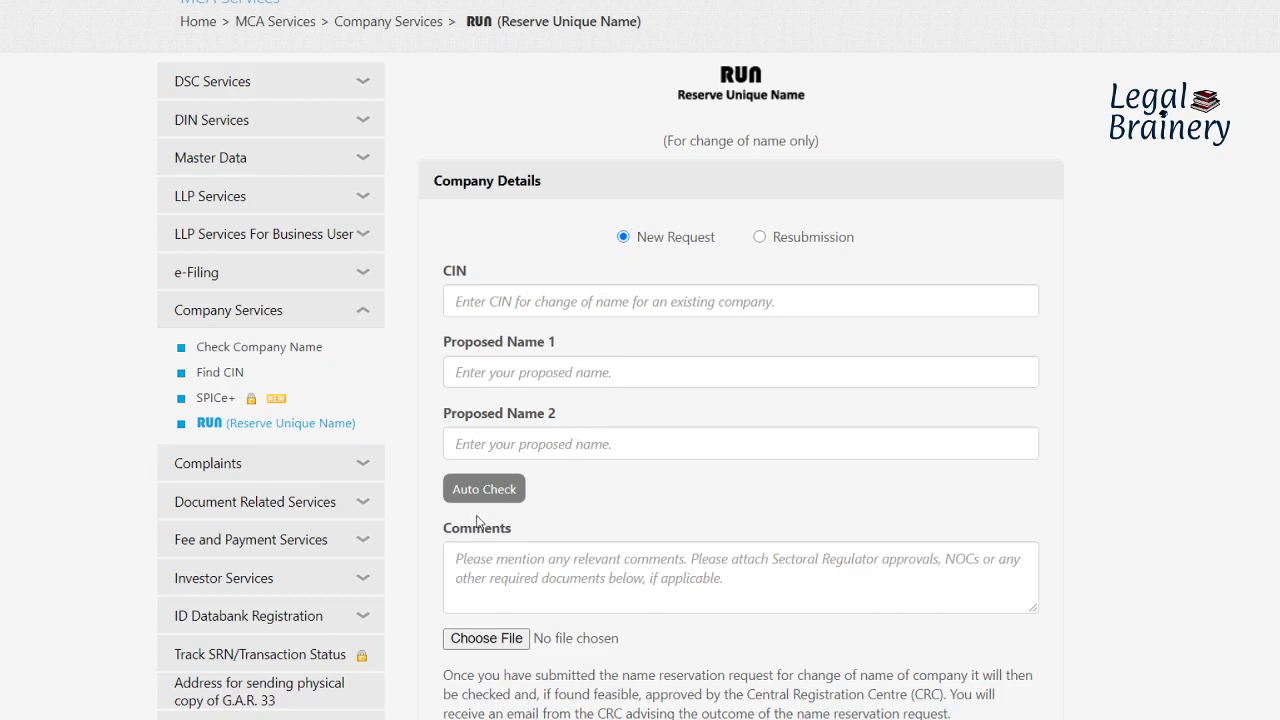
Step: Review the rest of the RUN form, including the attachment option and the links for detailed instructions and frequently asked questions
{"action": "scroll", "coordinate": [640, 360], "scroll_direction": "down", "scroll_amount": 2}
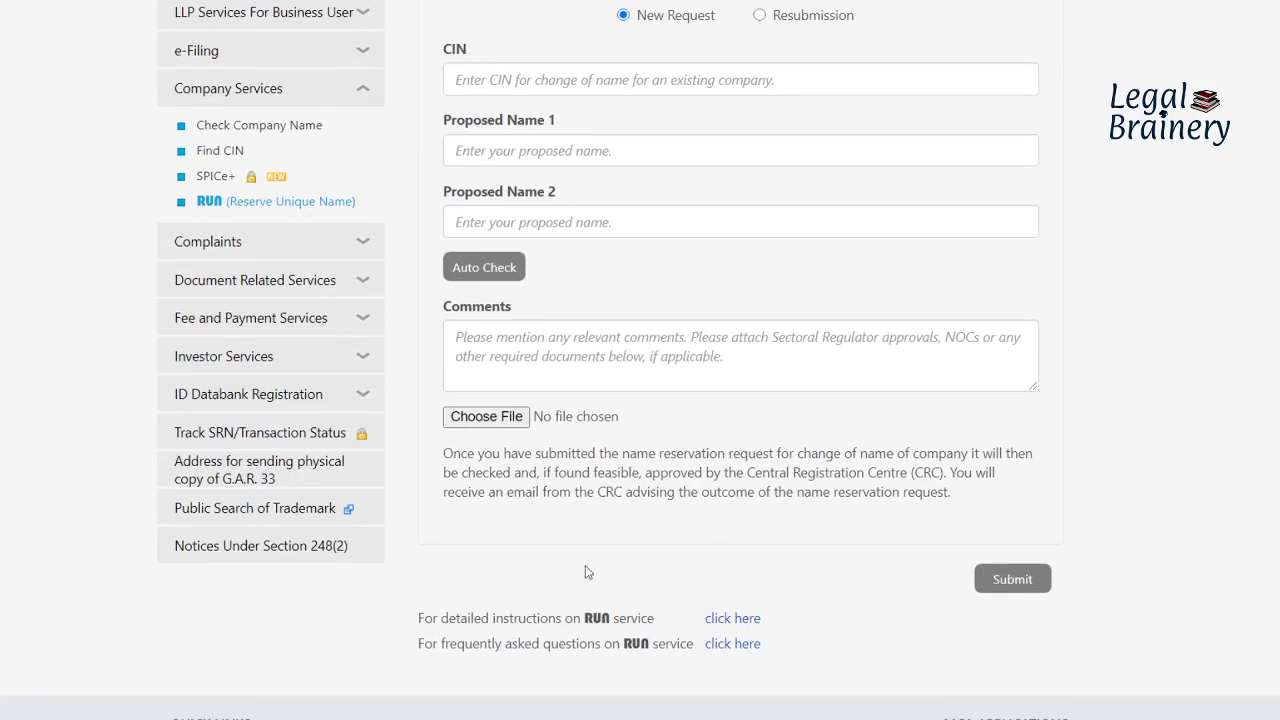
{"action": "left_click_drag", "start_coordinate": [421, 625], "coordinate": [668, 624]}
{"action": "left_click", "coordinate": [556, 666]}
{"action": "left_click_drag", "start_coordinate": [424, 648], "coordinate": [713, 666]}
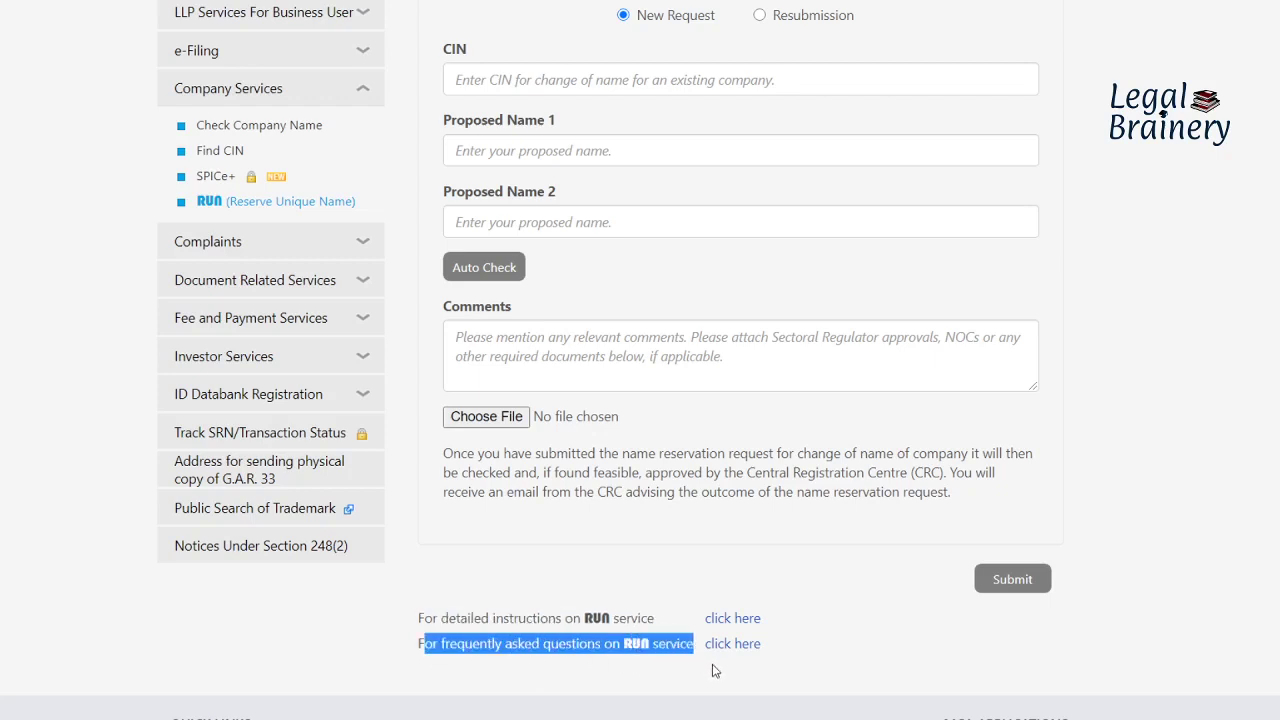
{"action": "left_click", "coordinate": [712, 666]}
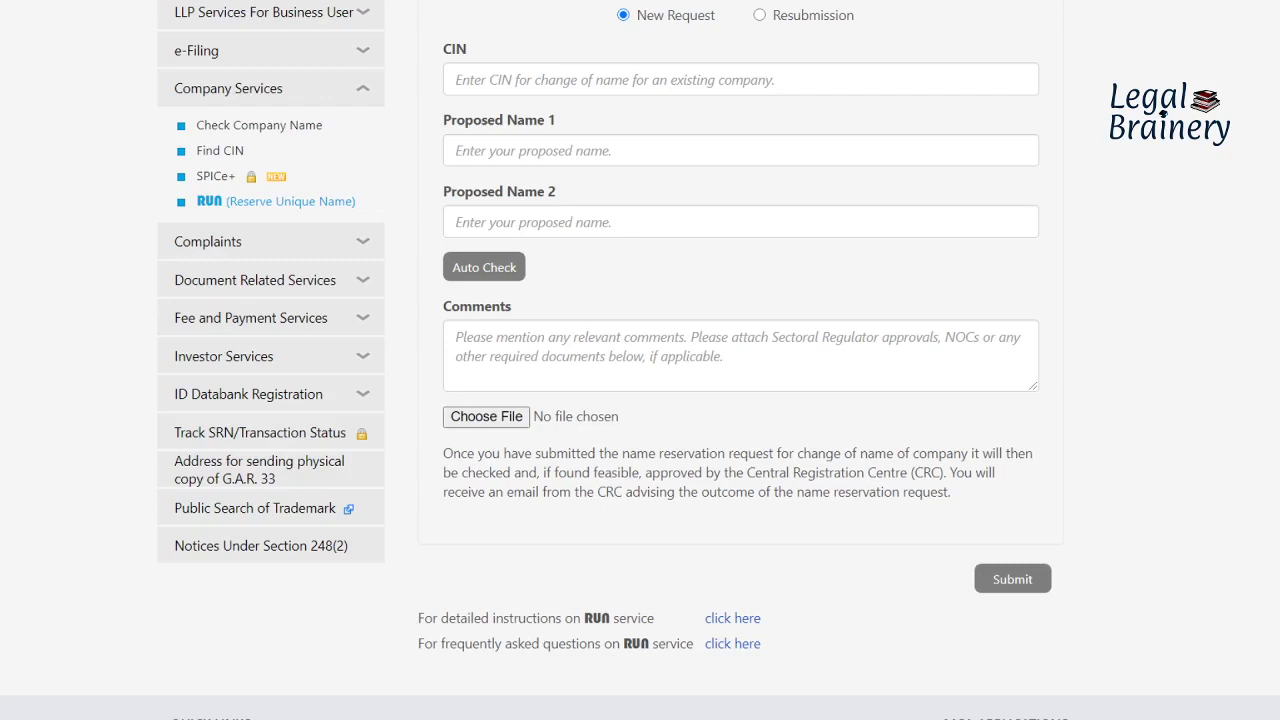
{"action": "scroll", "coordinate": [640, 360], "scroll_direction": "up", "scroll_amount": 5}
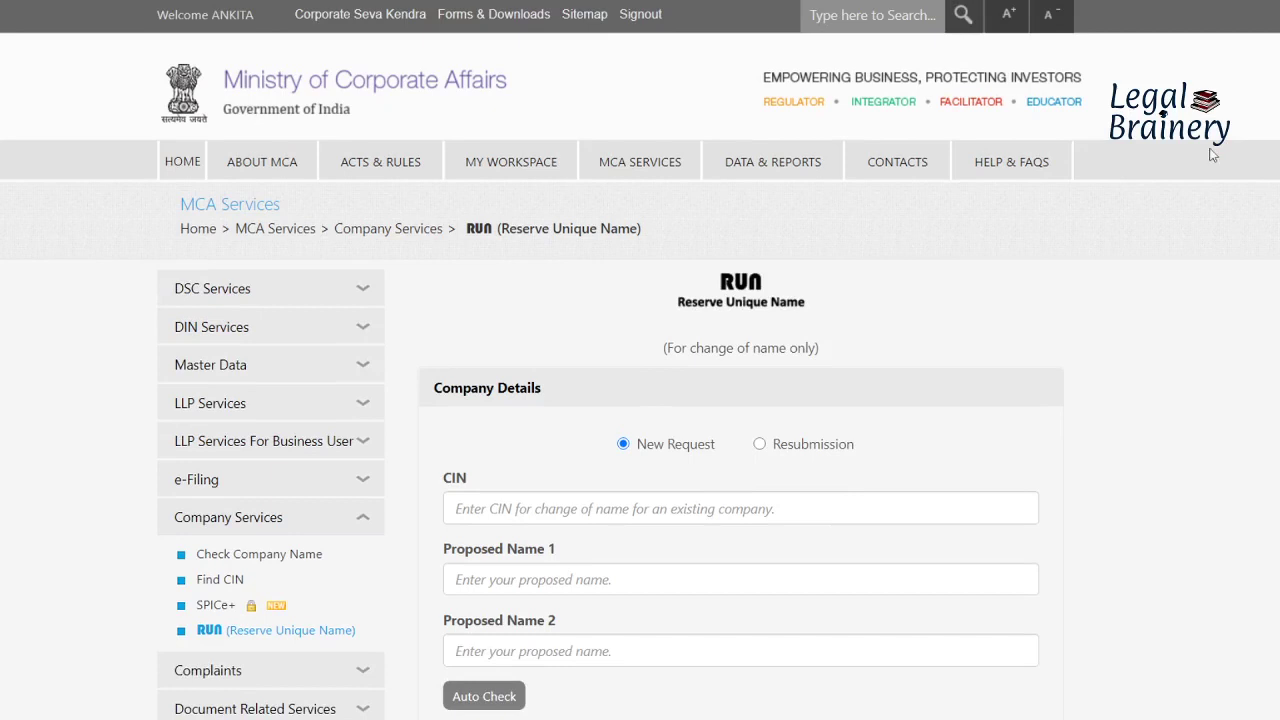
Step: Start a new SPICe+ application to reach the Part A name reservation form and look at the Type of Company choices
{"action": "mouse_move", "coordinate": [650, 181]}
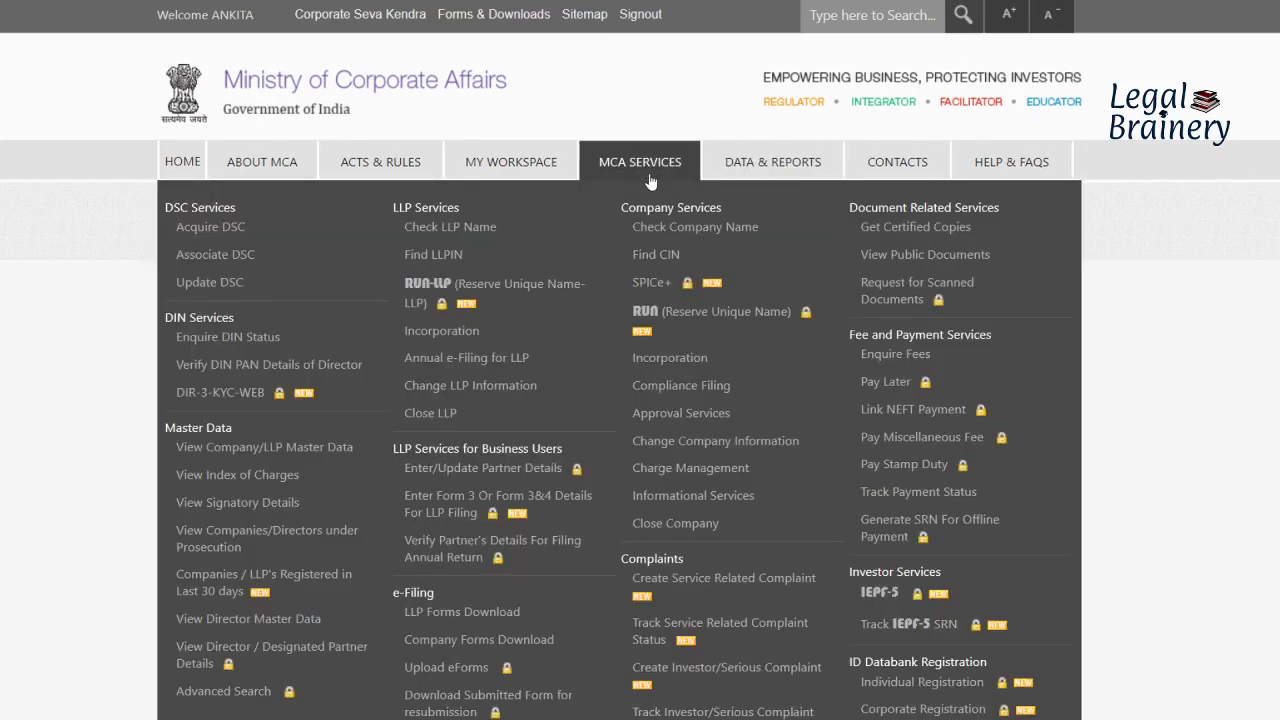
{"action": "left_click", "coordinate": [652, 284]}
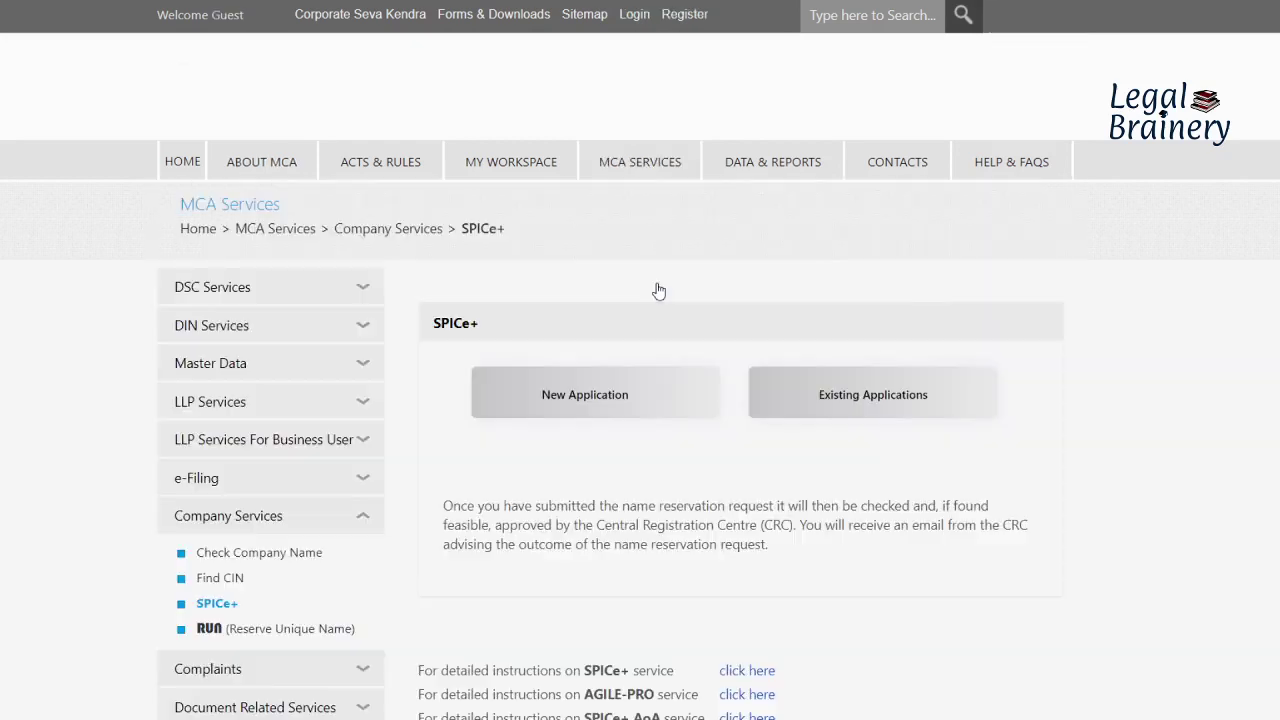
{"action": "scroll", "coordinate": [640, 360], "scroll_direction": "down", "scroll_amount": 2}
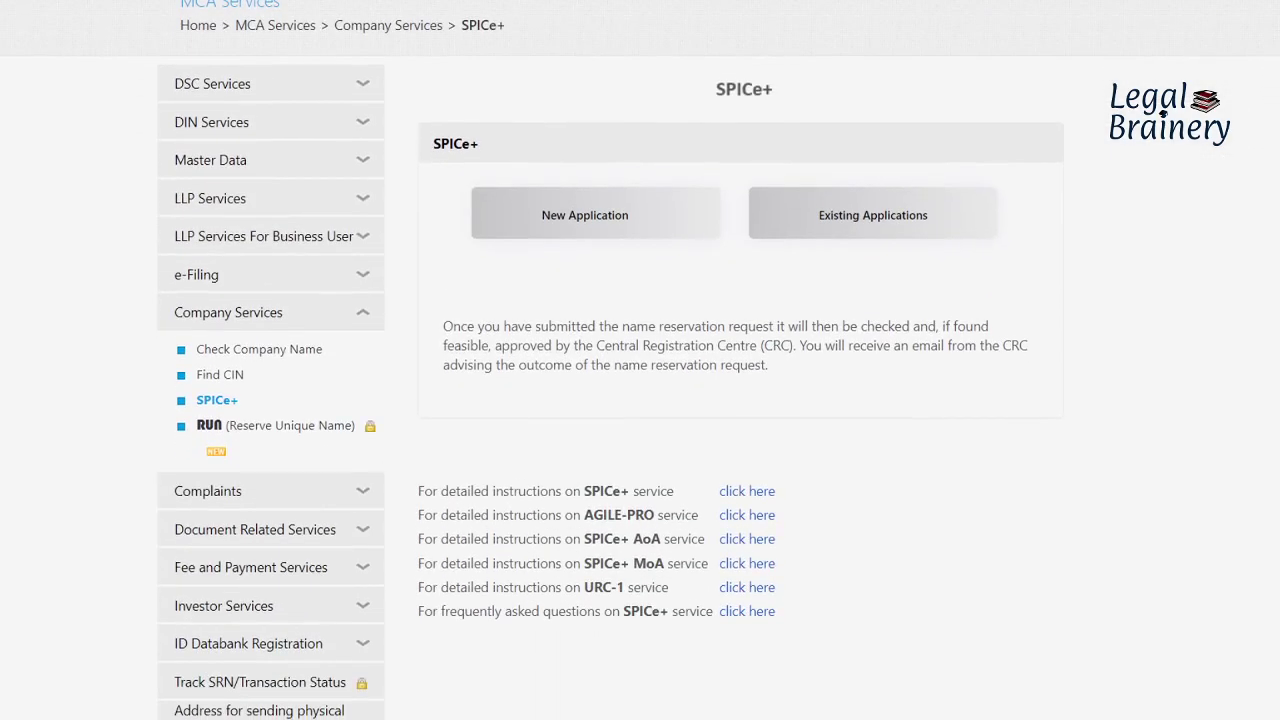
{"action": "left_click", "coordinate": [614, 214]}
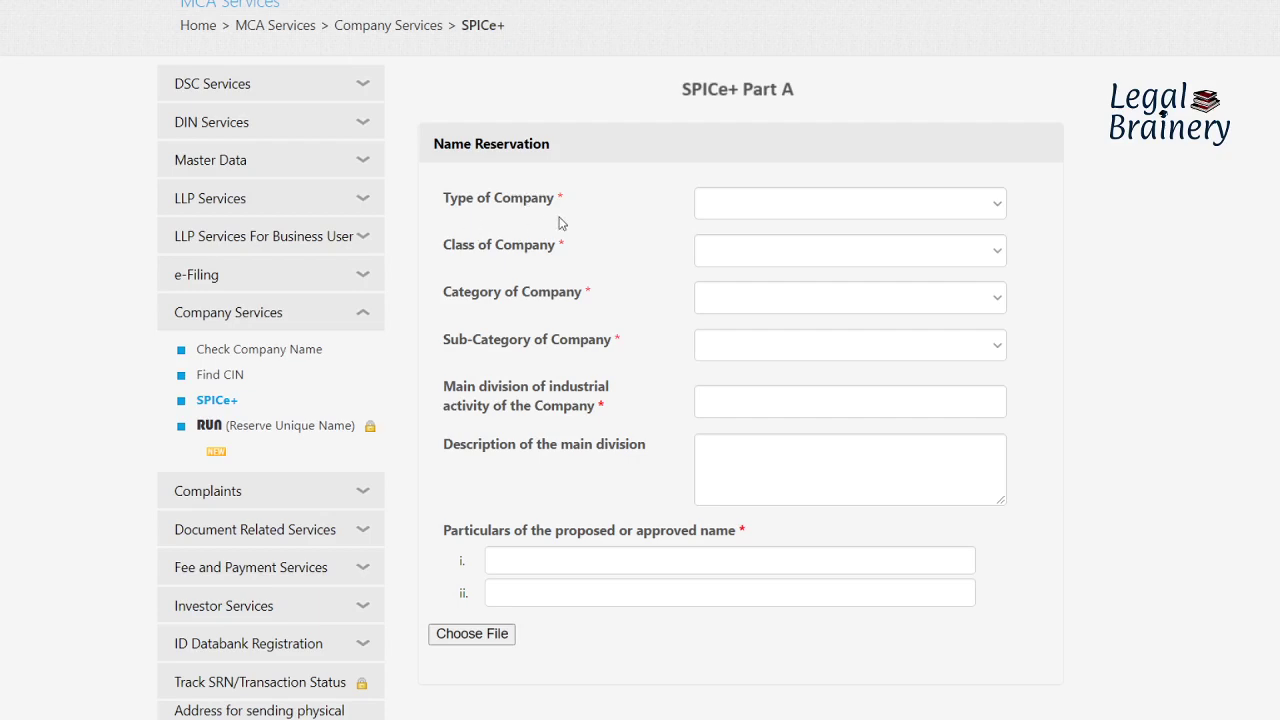
{"action": "left_click", "coordinate": [777, 214]}
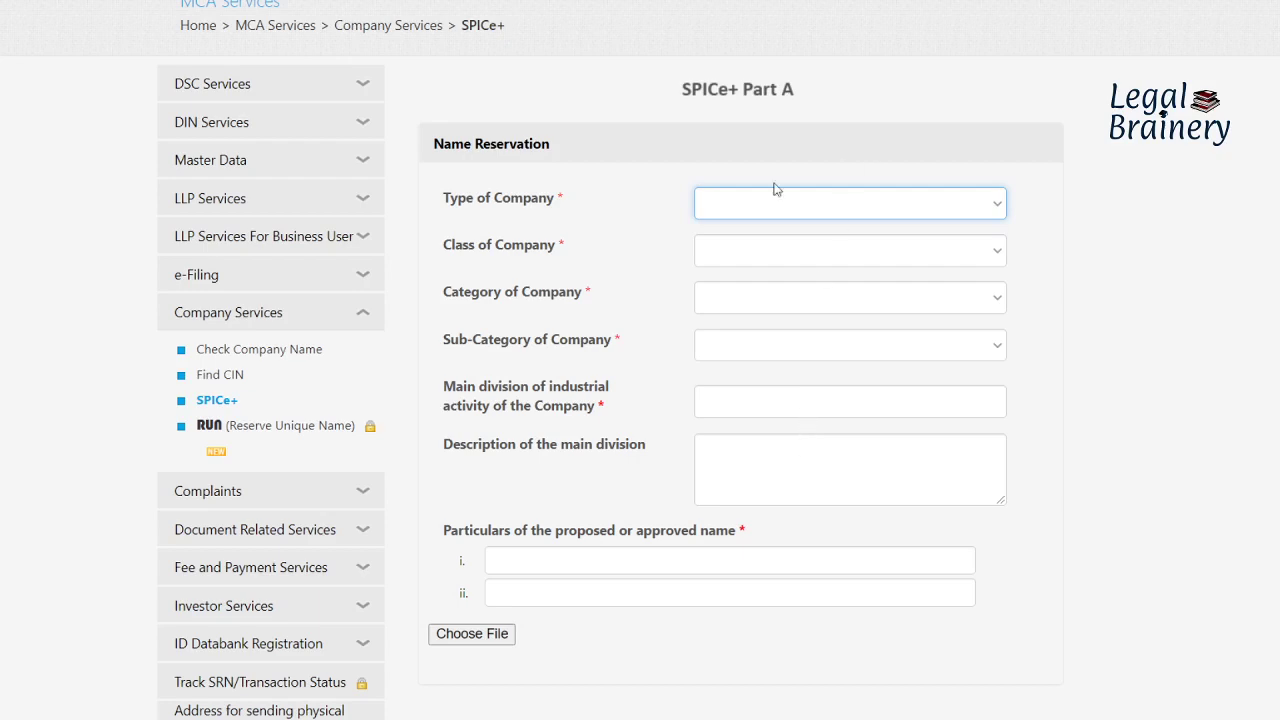
{"action": "left_click", "coordinate": [568, 266]}
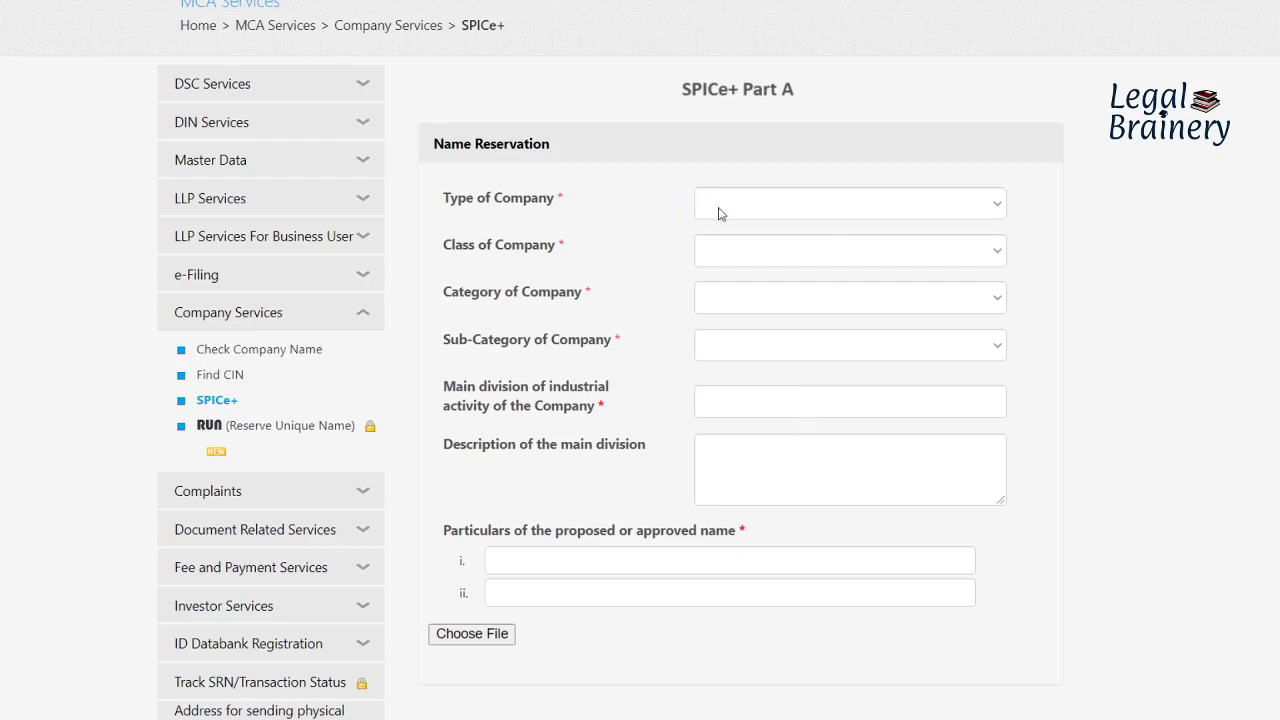
Step: Review the SPICe+ Part A name reservation form from Class of Company through the proposed names, file attachment and submission options
{"action": "left_click", "coordinate": [728, 248]}
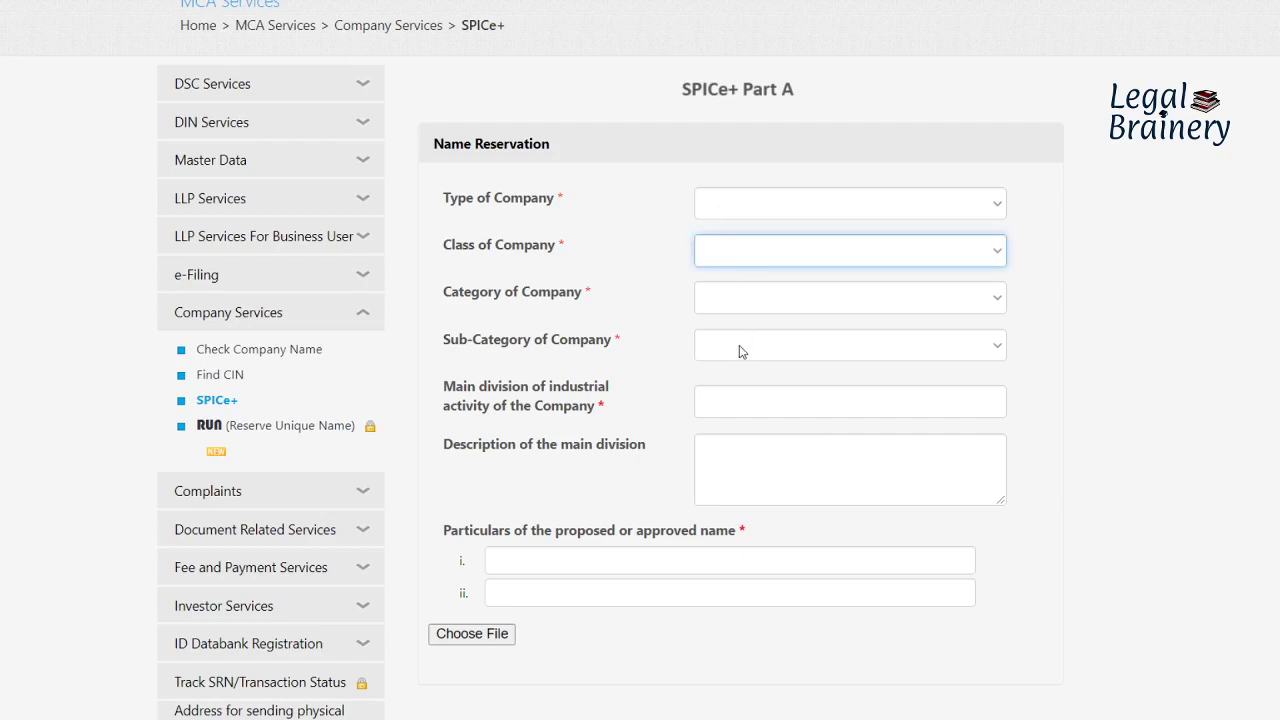
{"action": "left_click", "coordinate": [620, 301]}
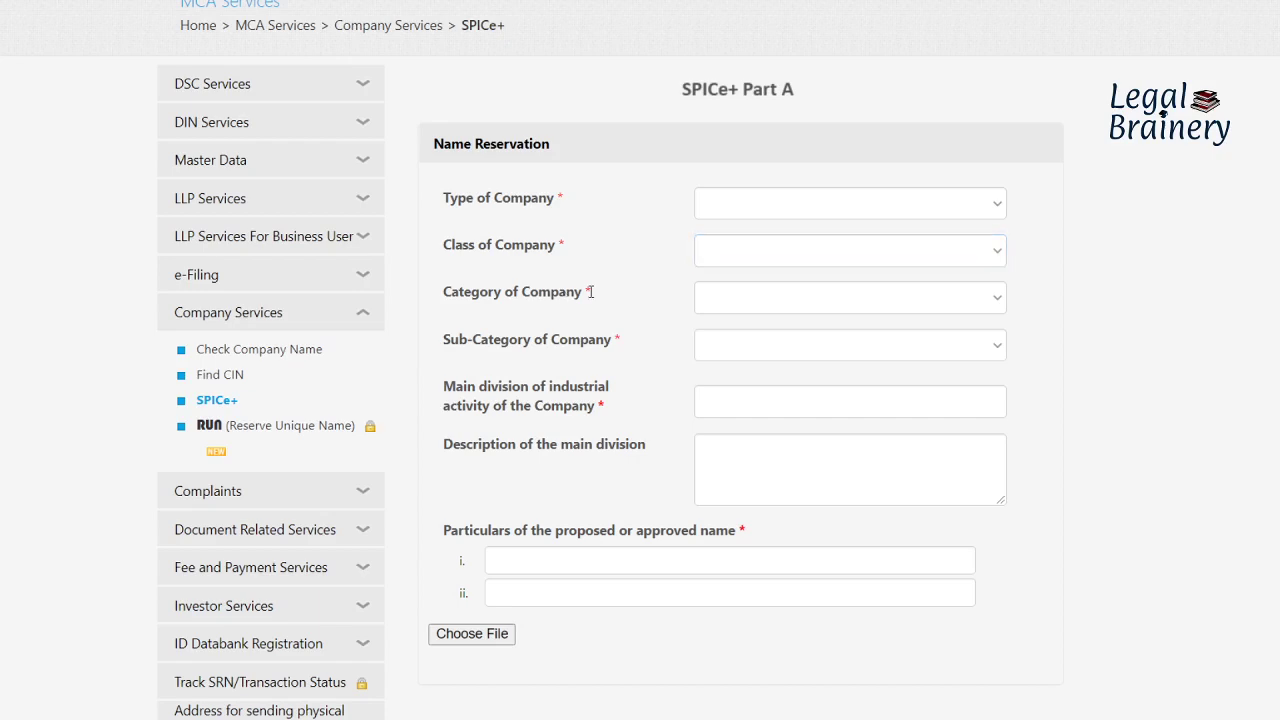
{"action": "left_click", "coordinate": [716, 297]}
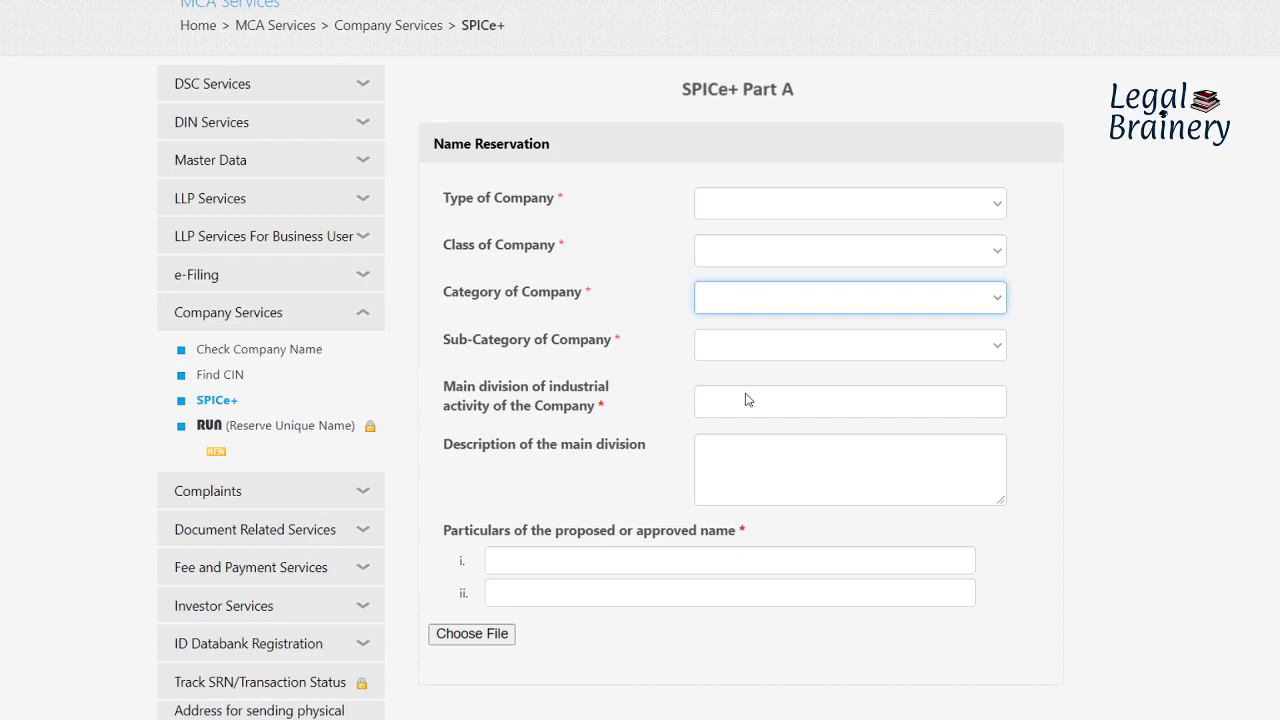
{"action": "left_click", "coordinate": [630, 383]}
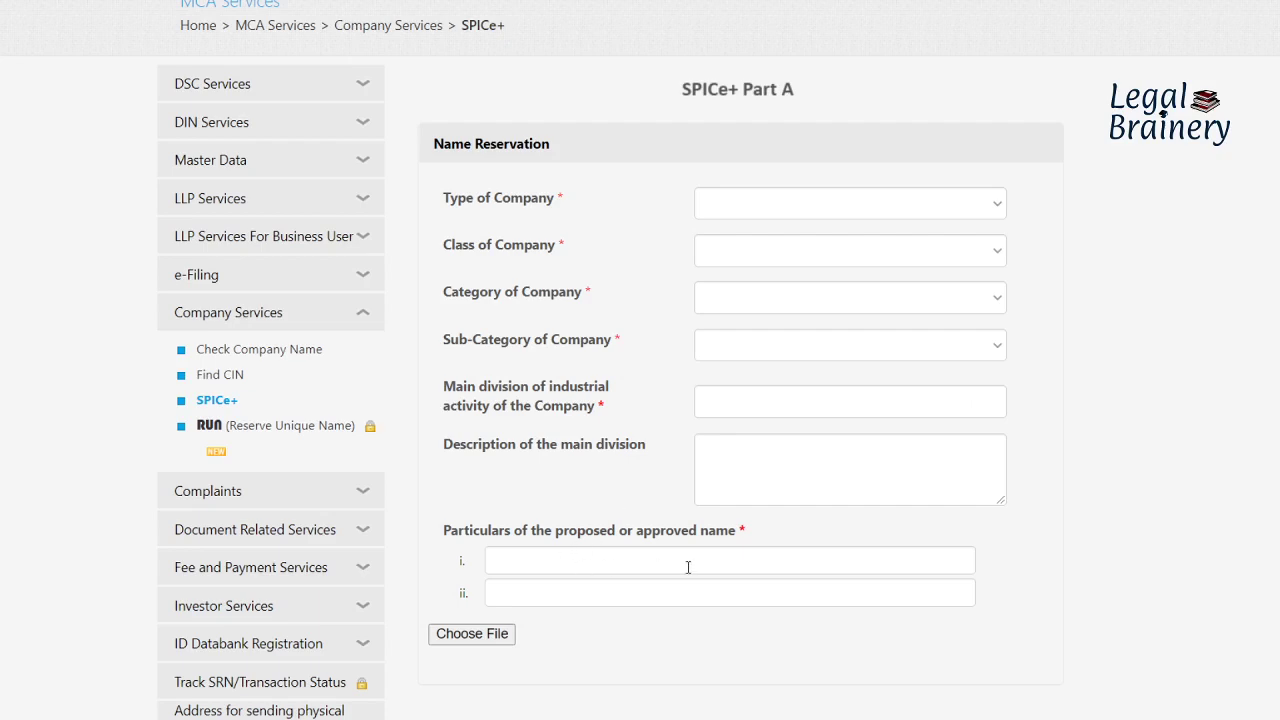
{"action": "scroll", "coordinate": [1194, 489], "scroll_direction": "down", "scroll_amount": 2}
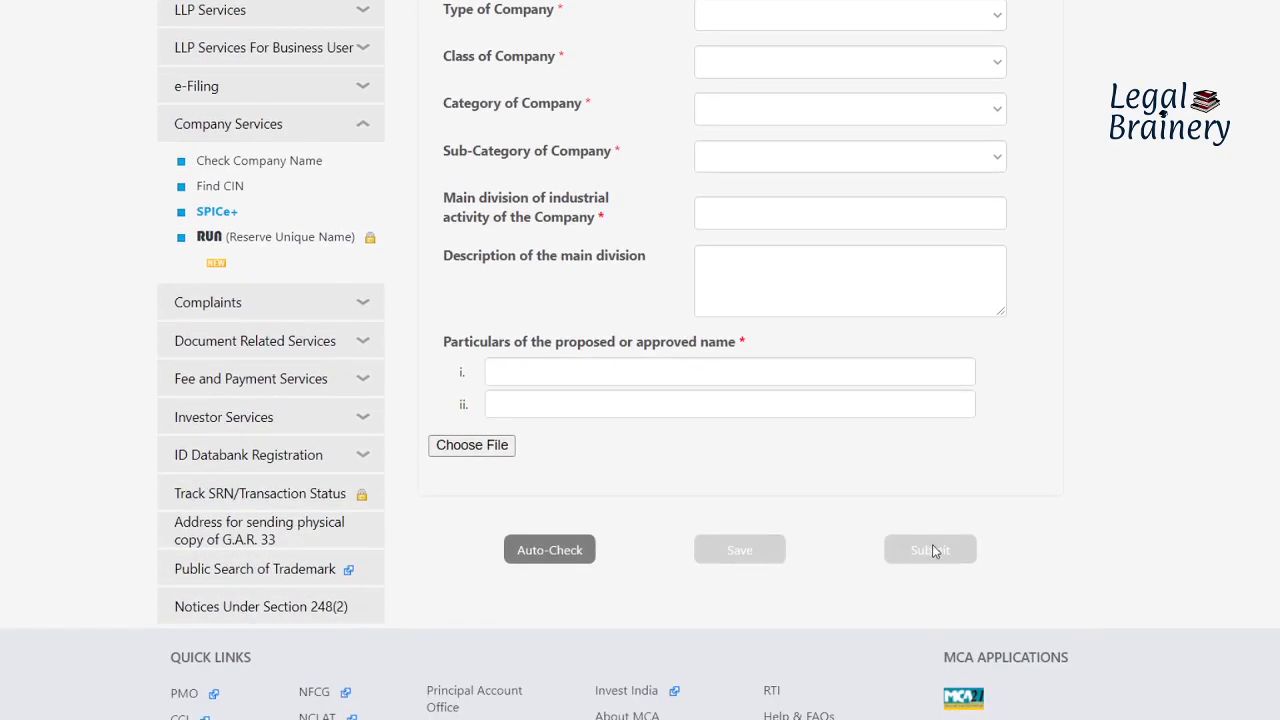
Step: Bring up the full list of MCA services
{"action": "key", "text": "Home"}
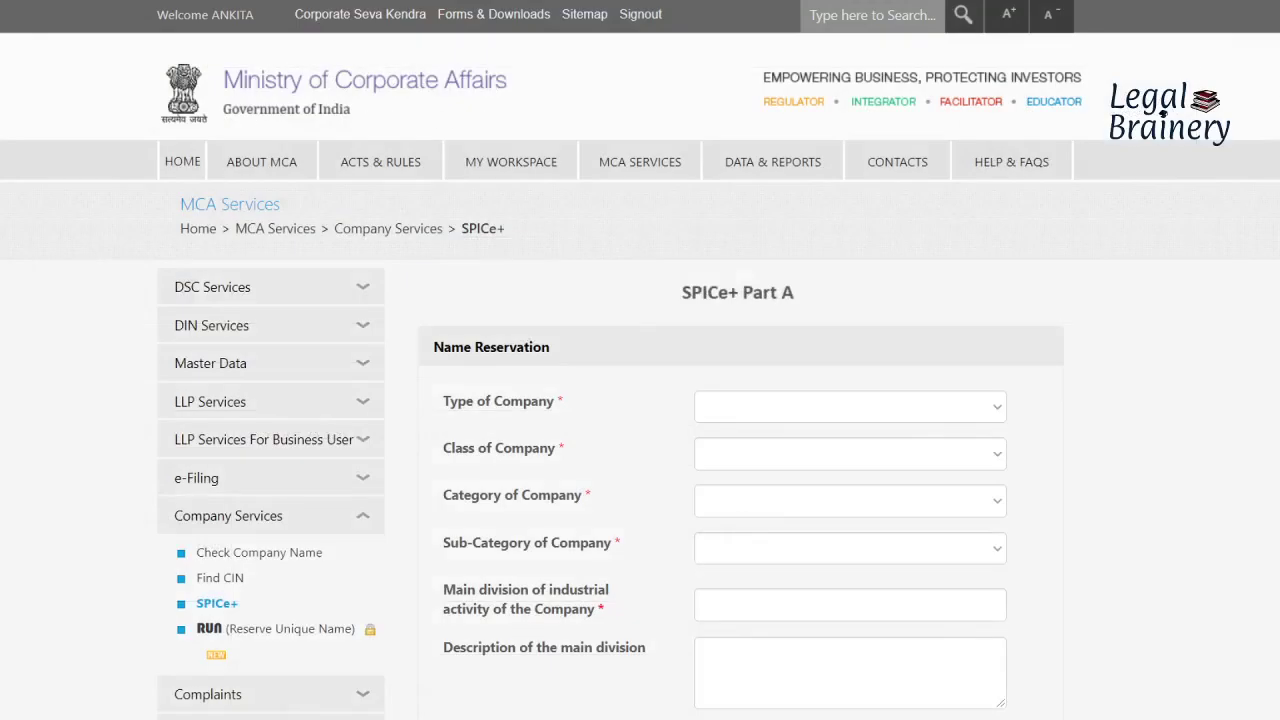
{"action": "mouse_move", "coordinate": [660, 175]}
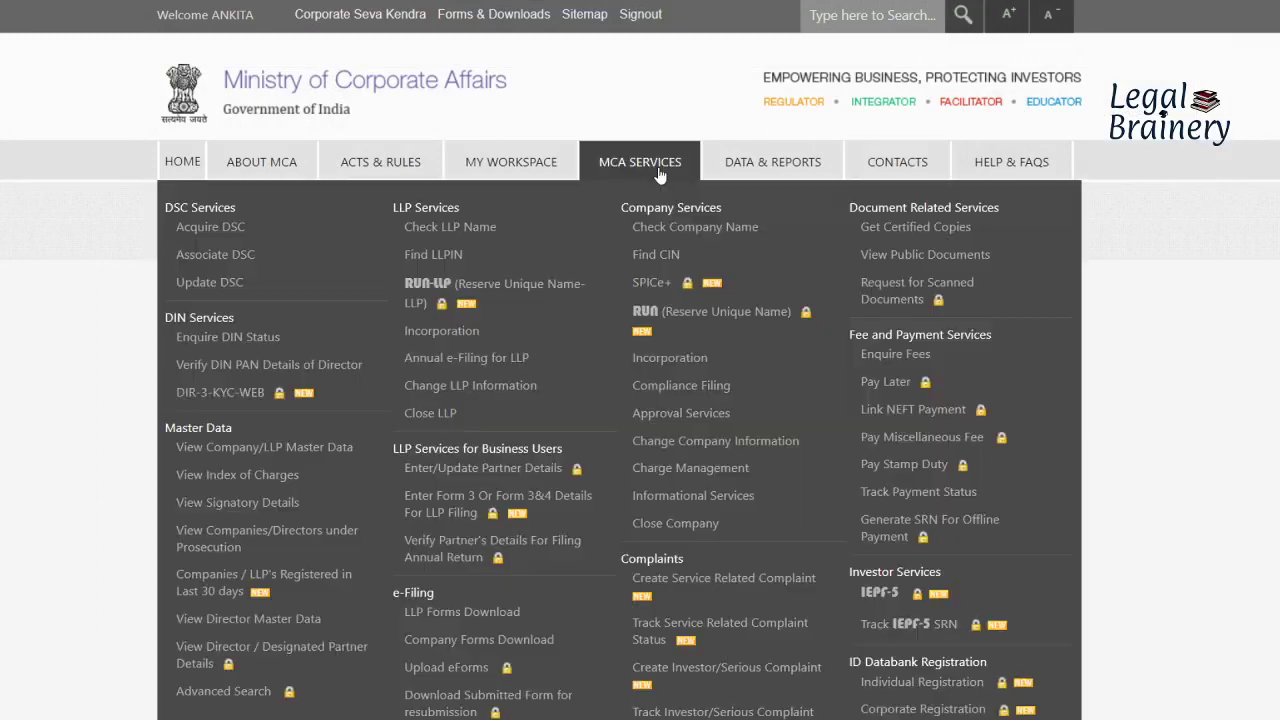